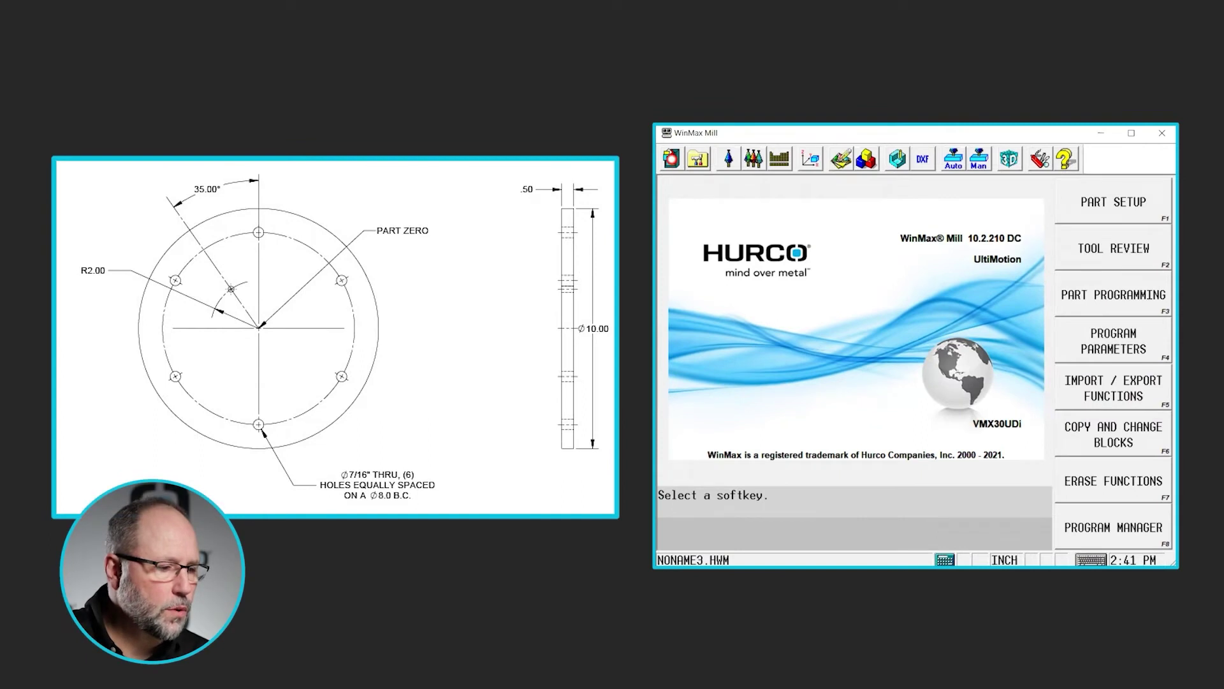
- Create a new conversational program and bring up its Part Setup stock geometry settings
key("F8")
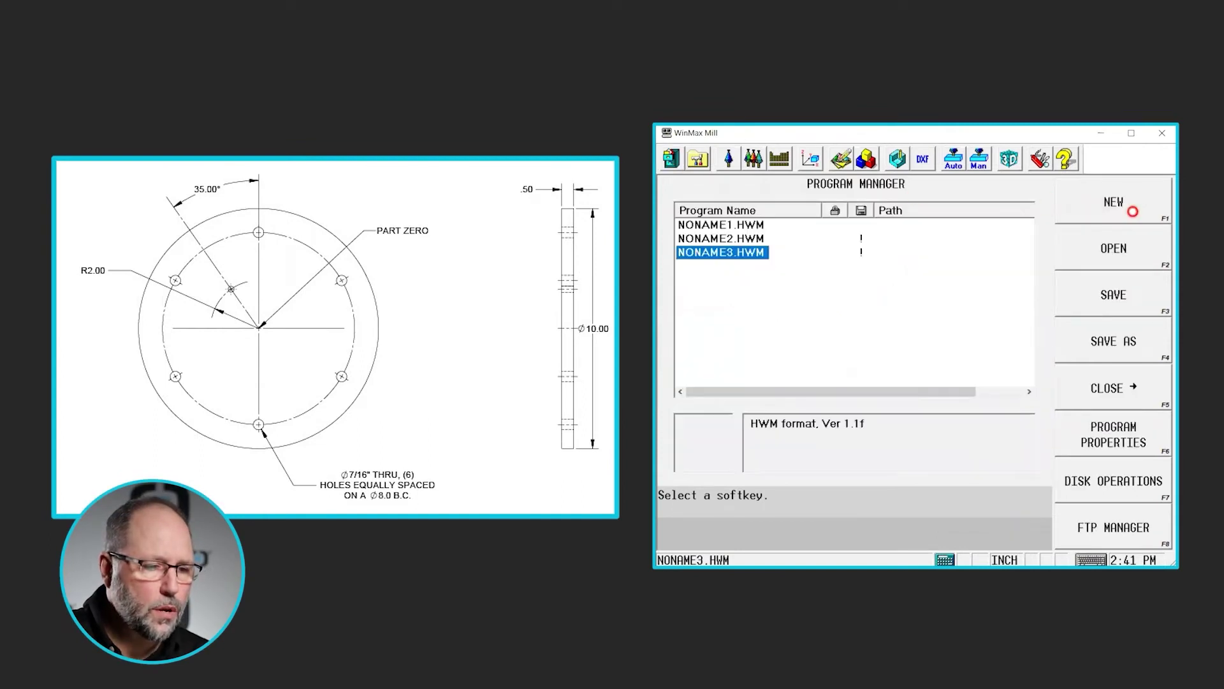
left_click(1130, 210)
left_click(1121, 207)
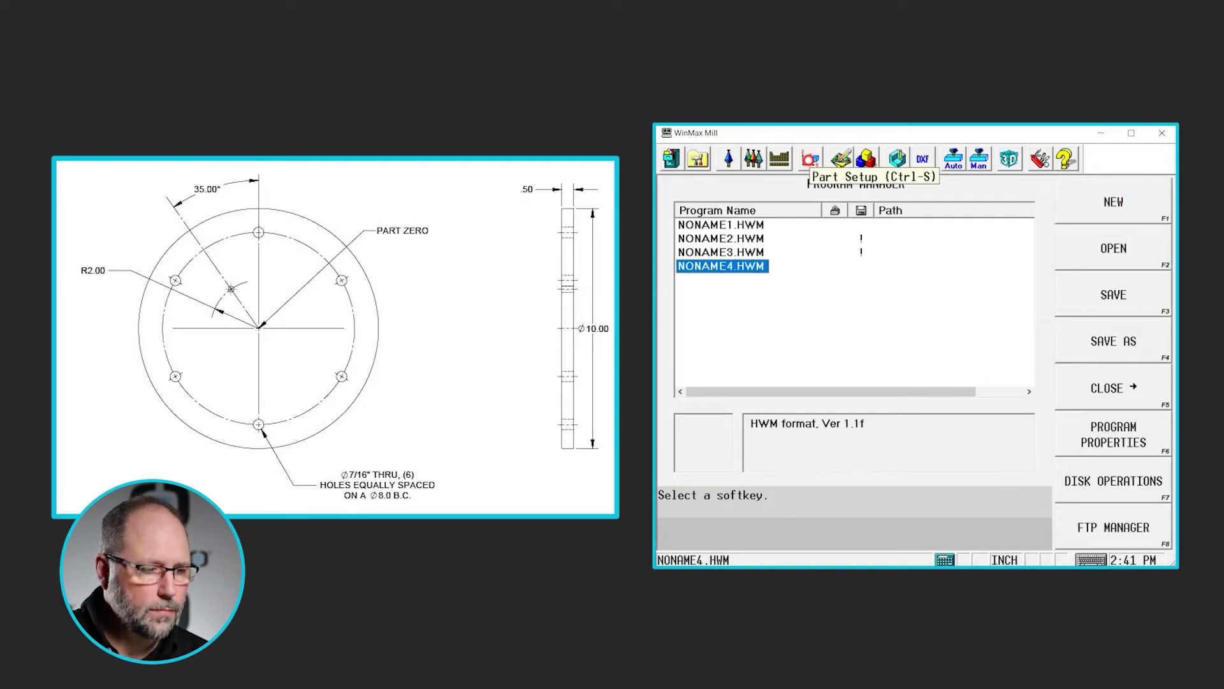
left_click(810, 159)
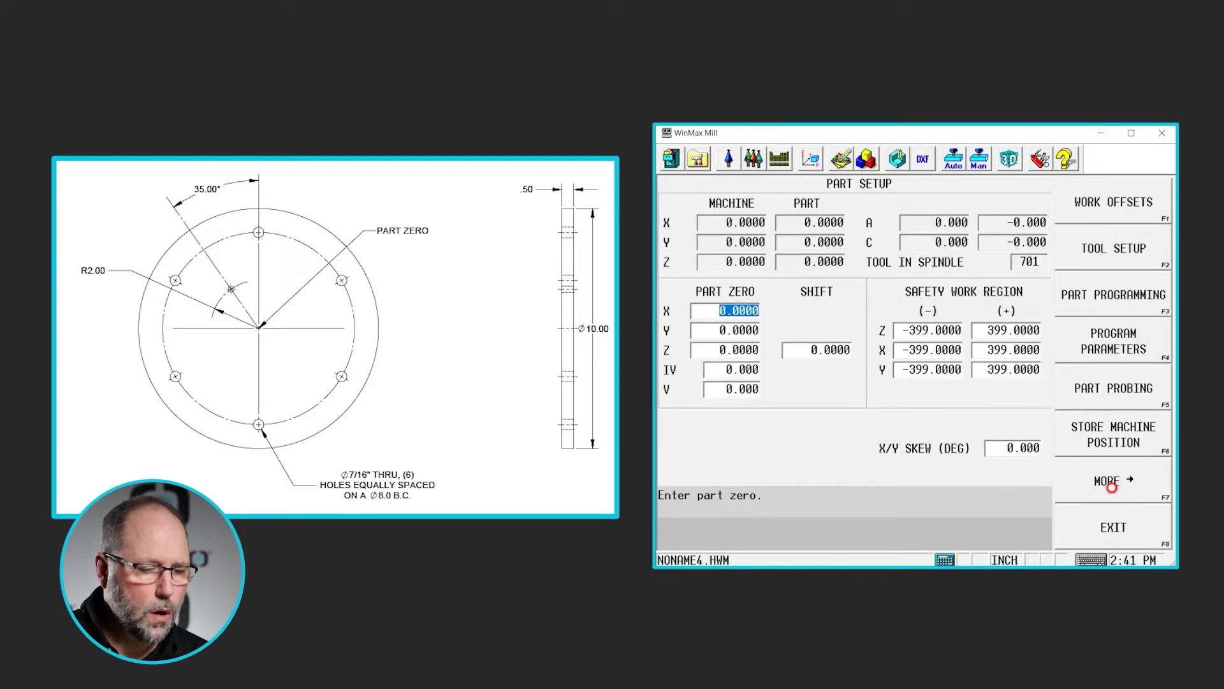
left_click(1111, 487)
left_click(1098, 201)
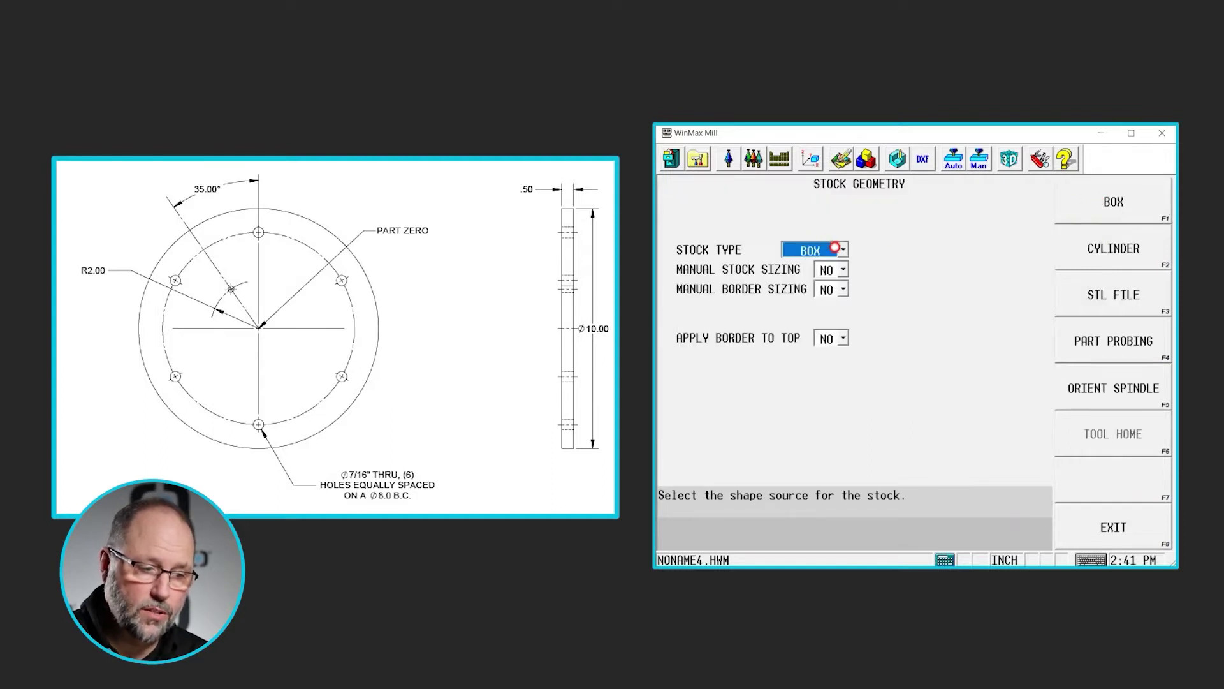
- Make the stock a manually sized cylinder, length 0.5 and radius 5.0
left_click(843, 250)
left_click(841, 281)
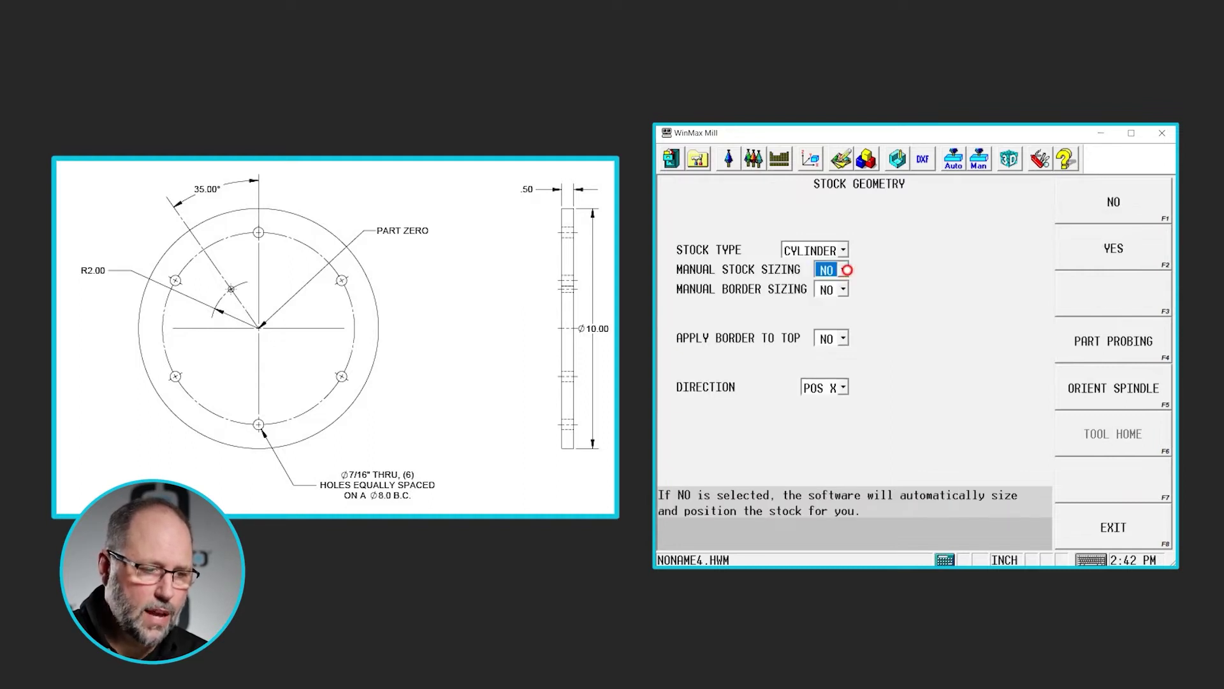
left_click(843, 270)
left_click(835, 287)
left_click(843, 270)
left_click(835, 292)
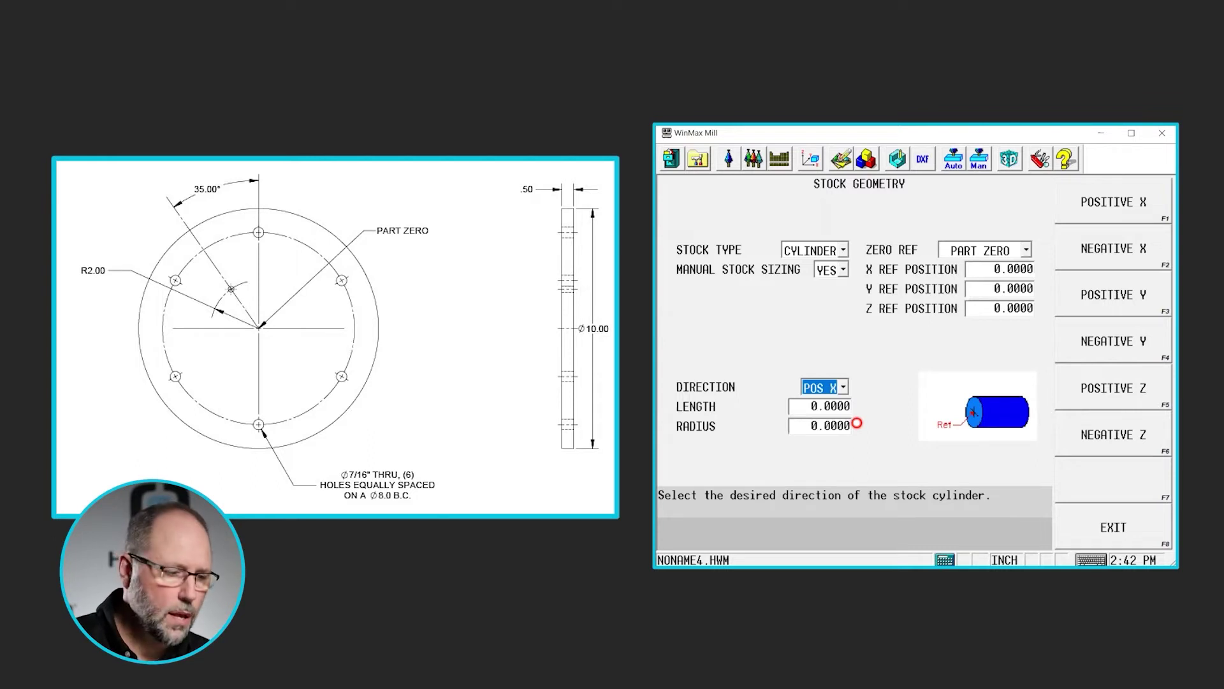
left_click(825, 406)
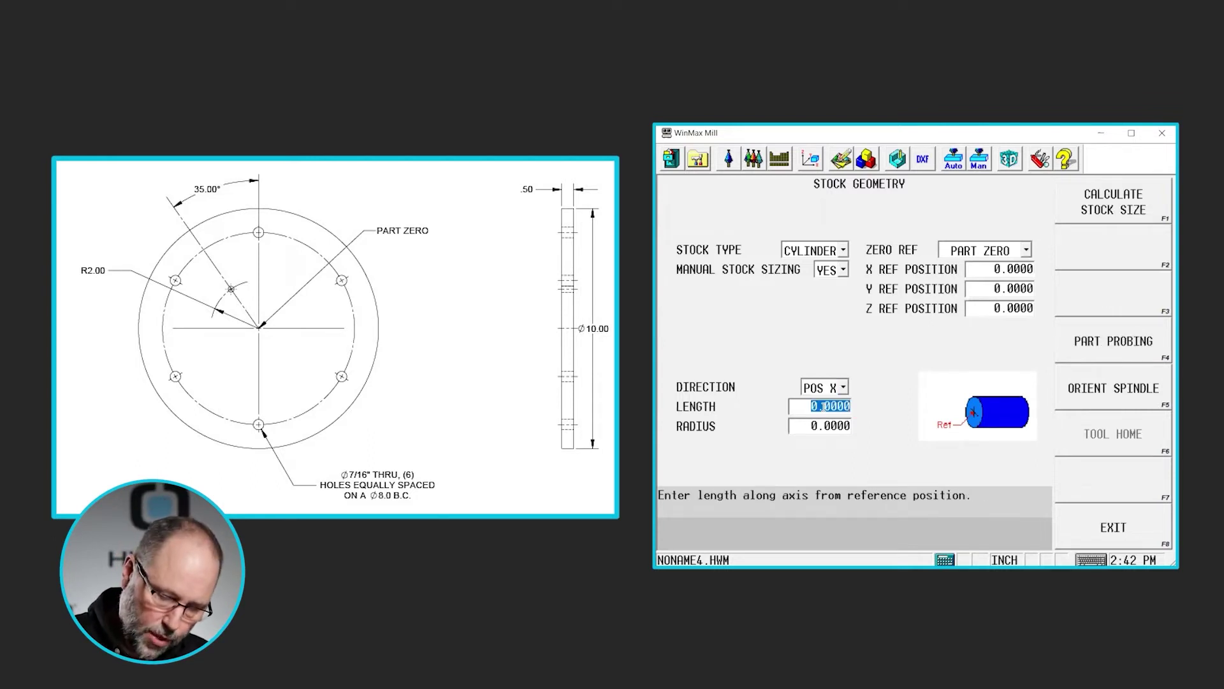
type(".5")
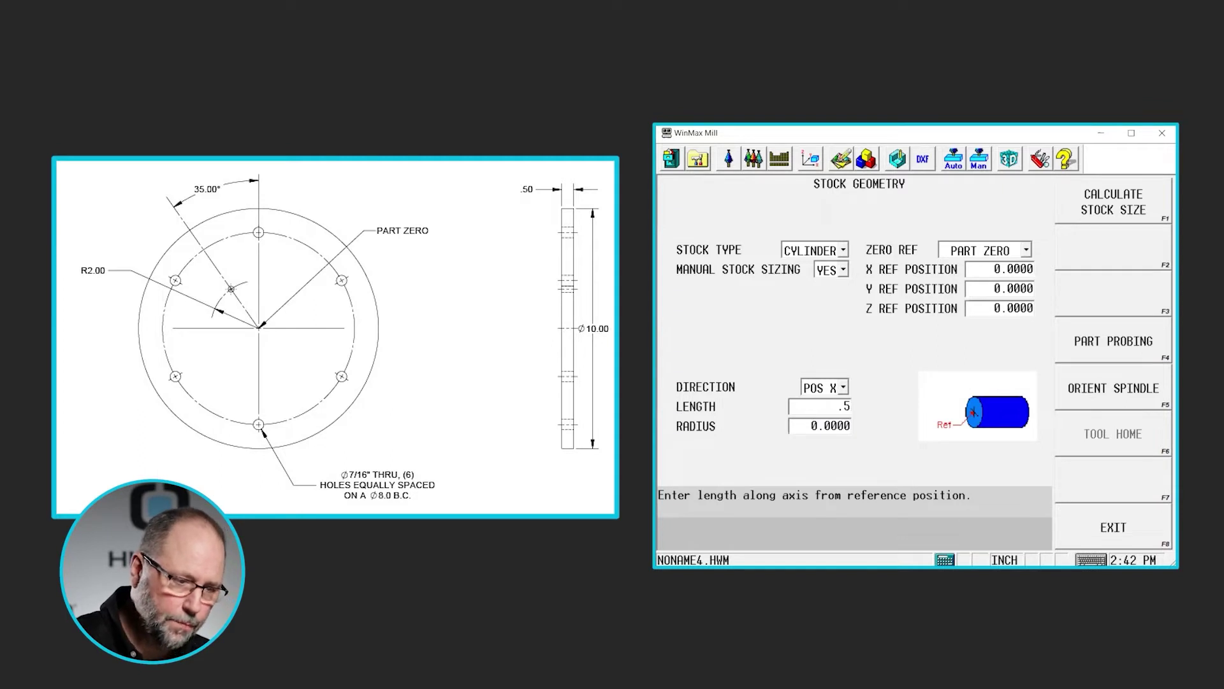
key("Return")
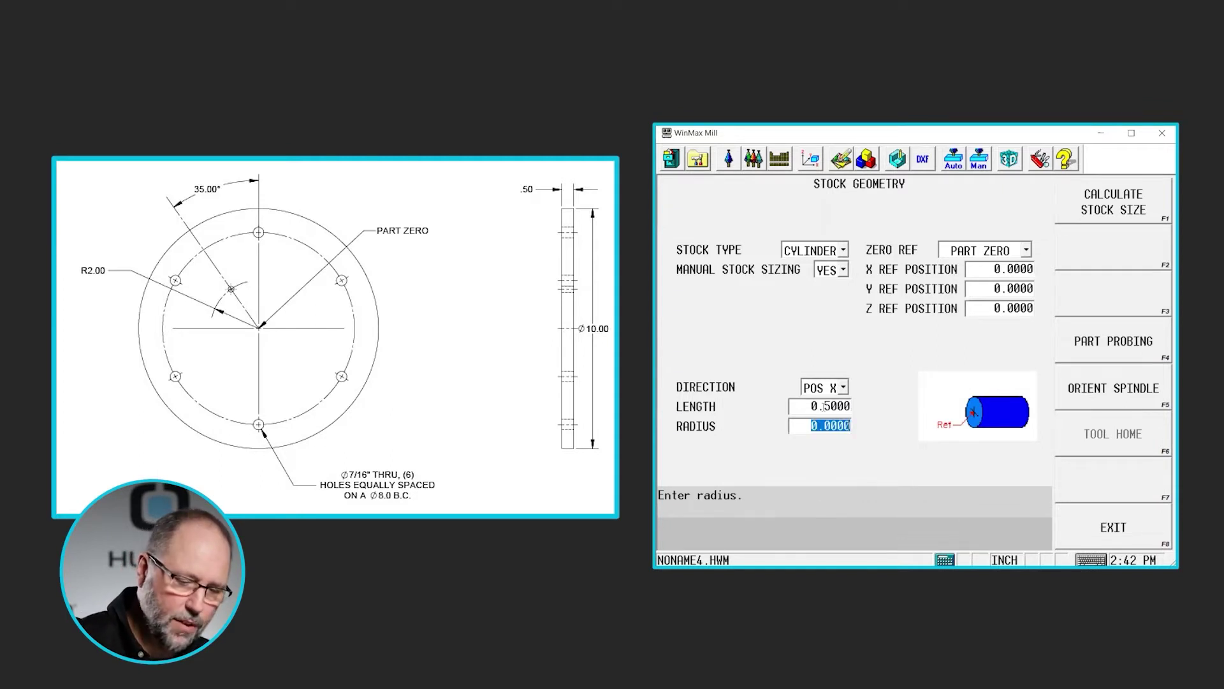
type("5")
key("Return")
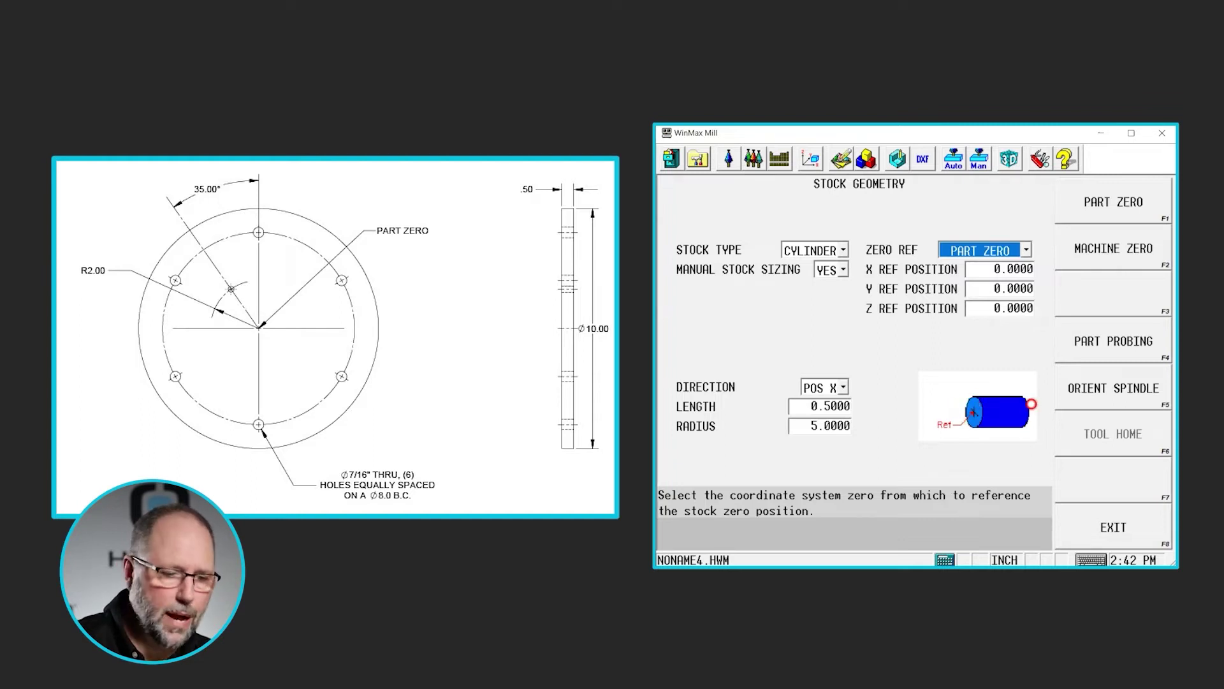
- Change the cylinder stock direction from NEG X to NEG Z
left_click(844, 387)
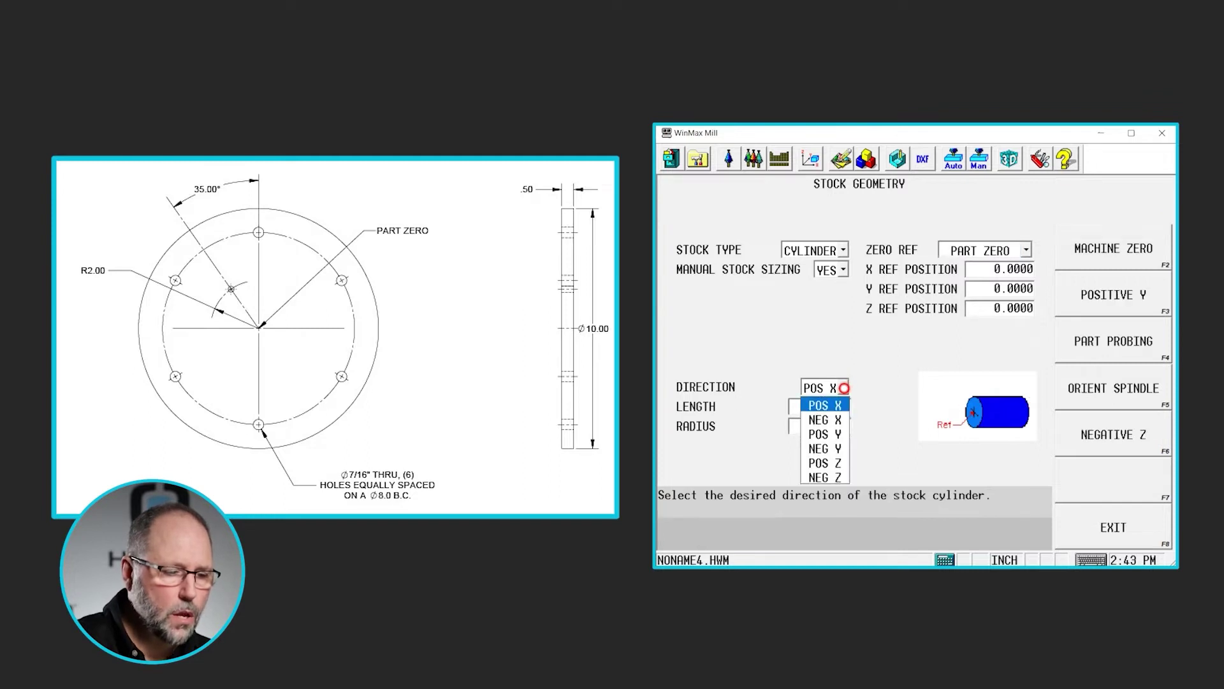
left_click(836, 419)
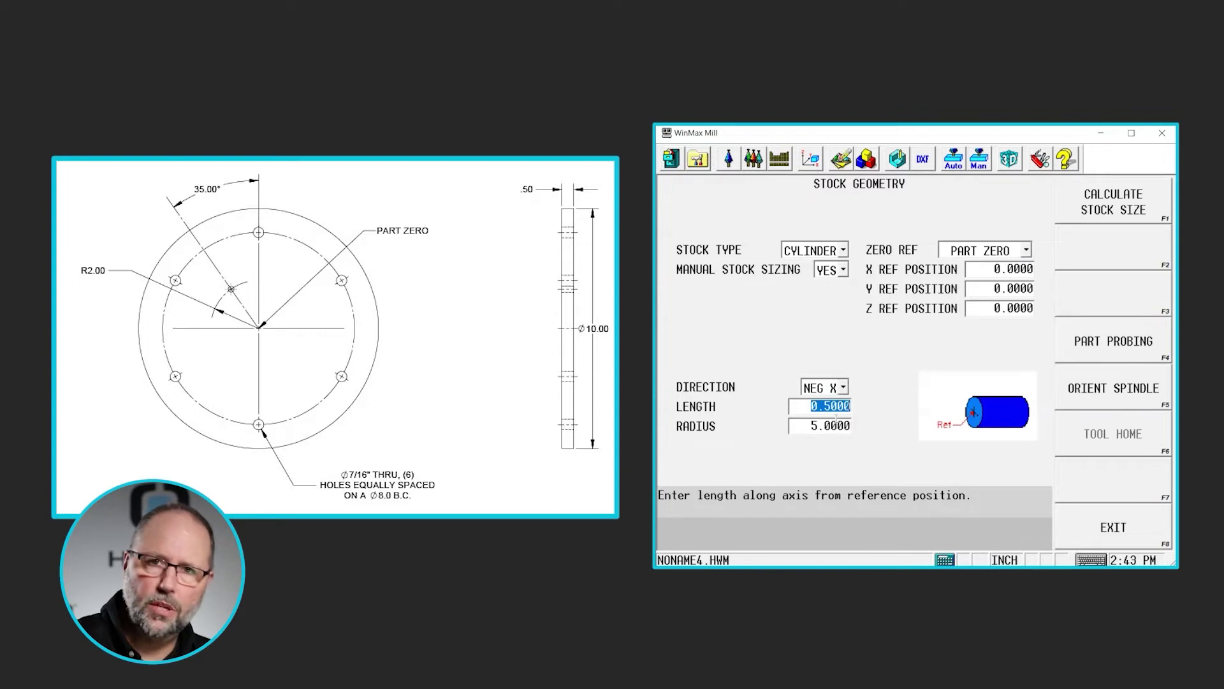
left_click(843, 387)
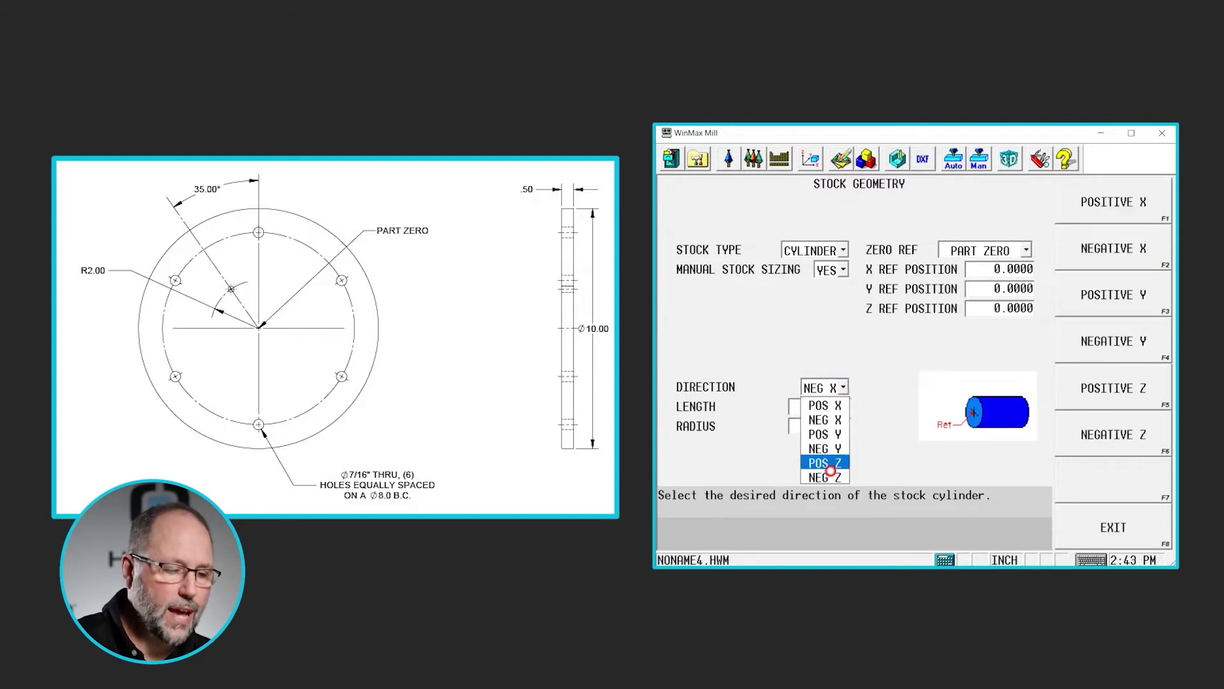
left_click(830, 476)
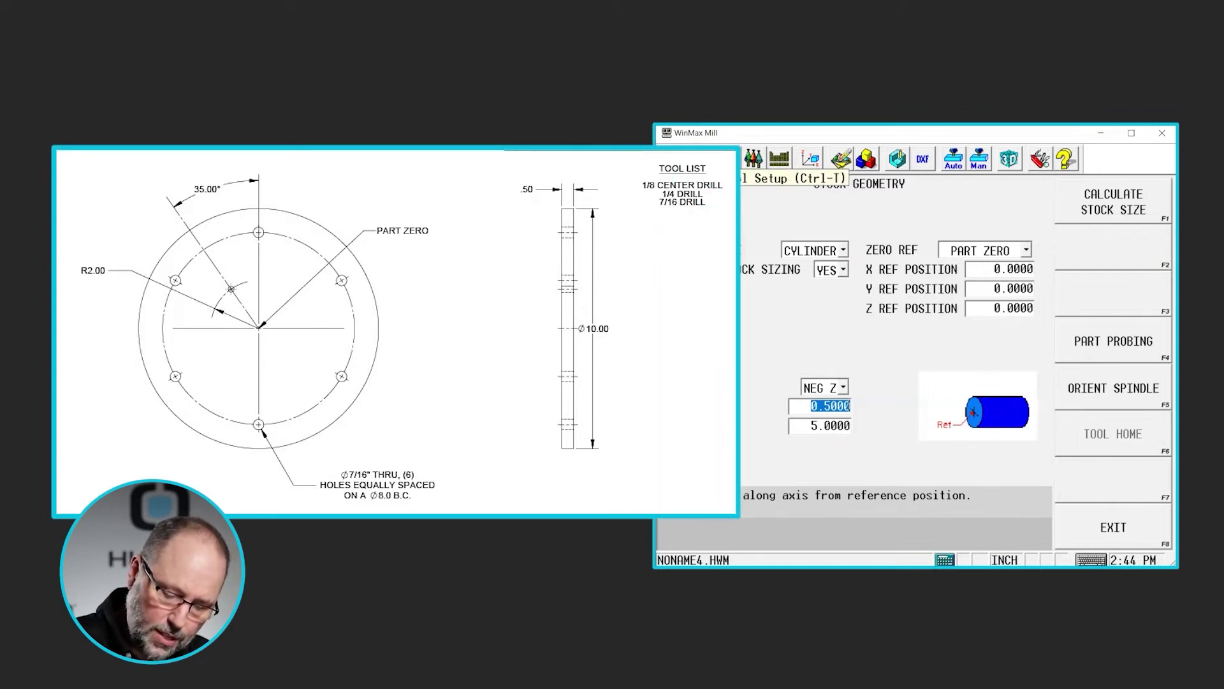
- In Tool Setup, make tool 6 a drill with a 7/16 (0.4375) diameter
left_click(729, 160)
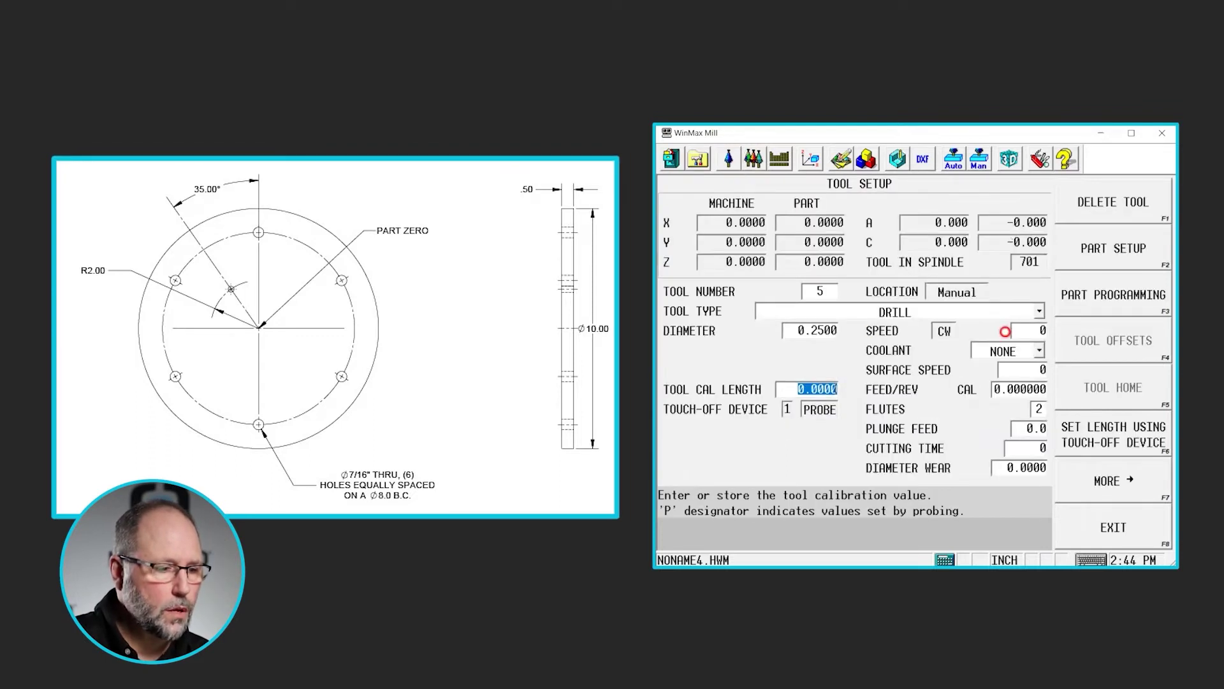
key("Up")
key("Up")
key("Up")
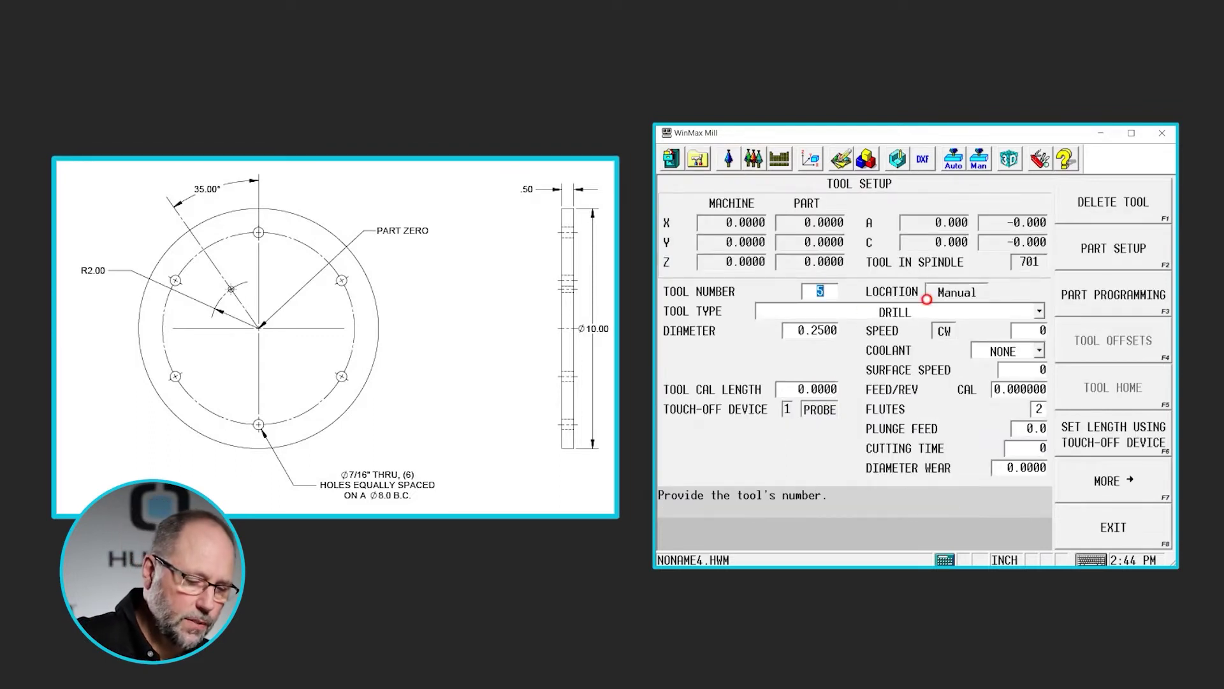
type("6")
left_click(927, 298)
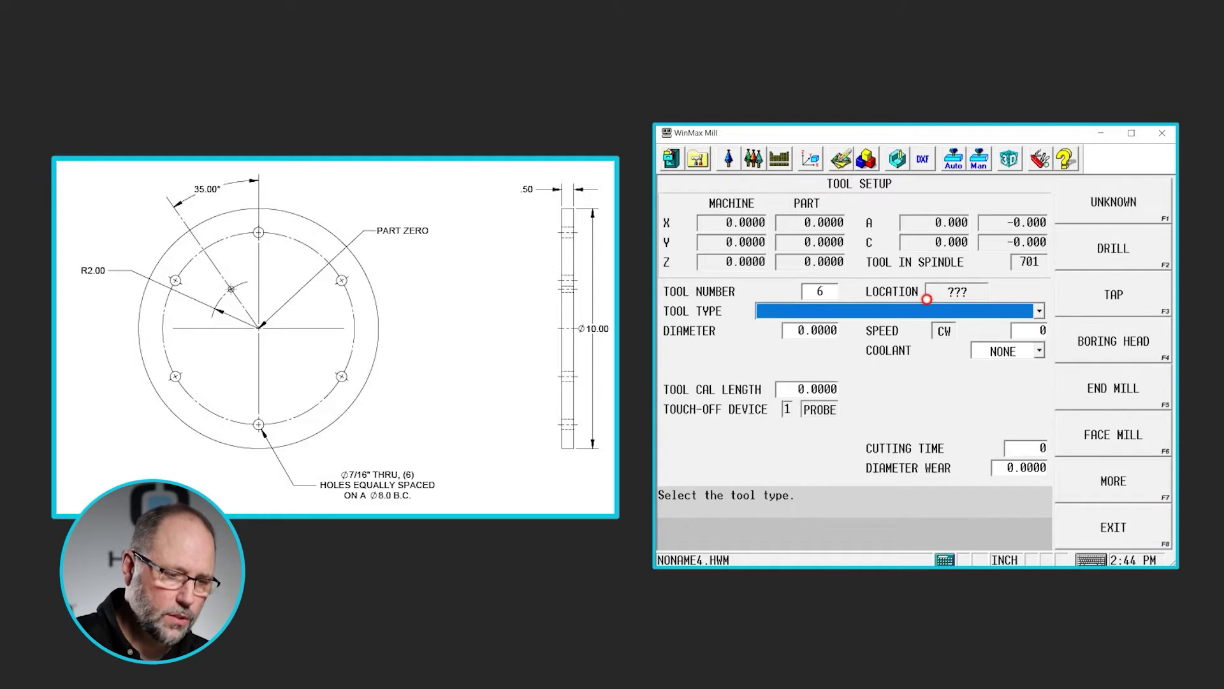
left_click(1109, 258)
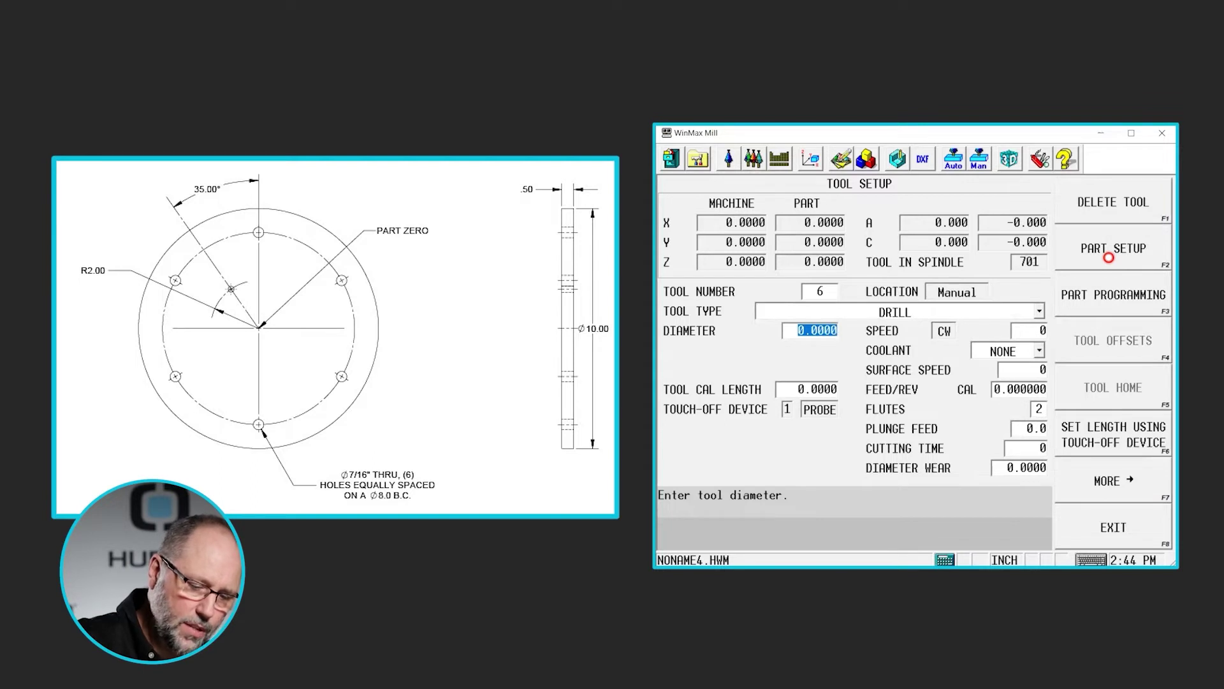
type("7/16")
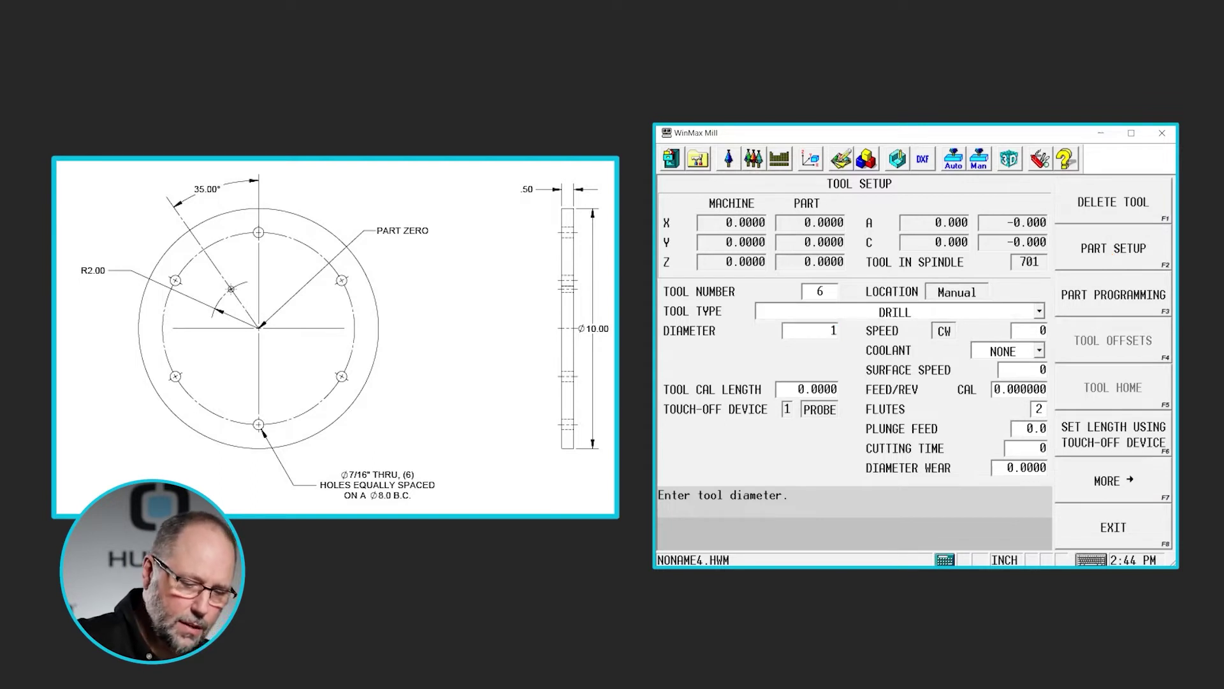
key("Return")
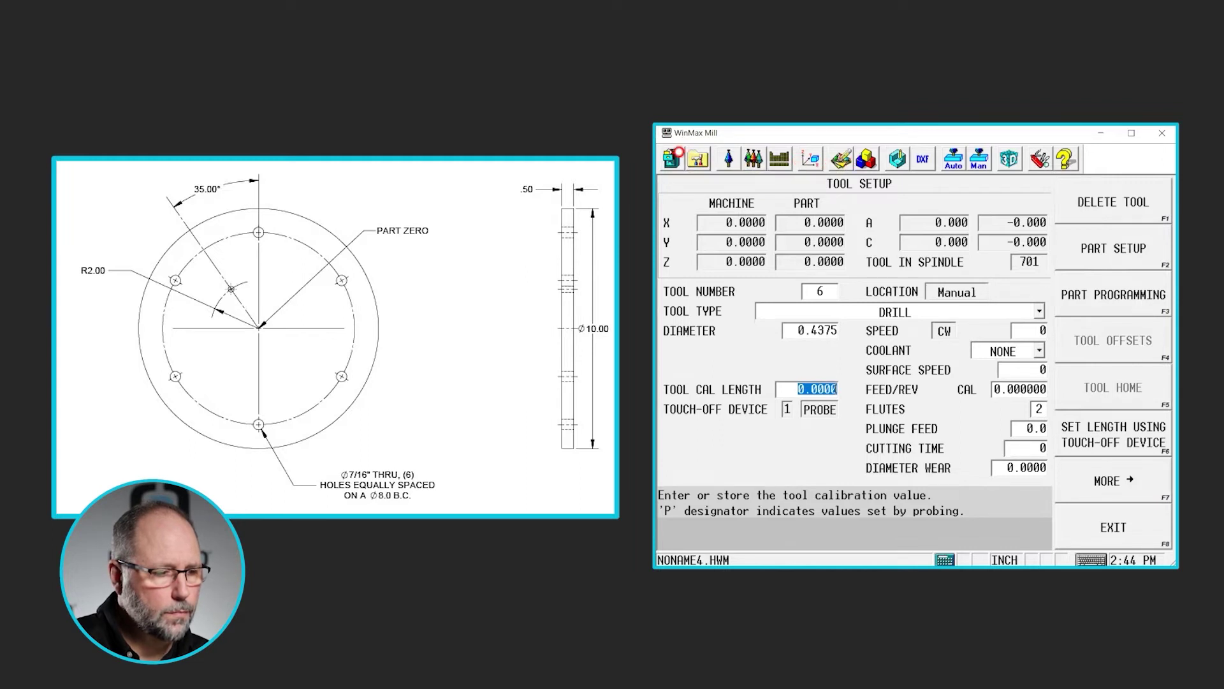
- From the main menu, start a new Part Programming block as a holes block
left_click(699, 159)
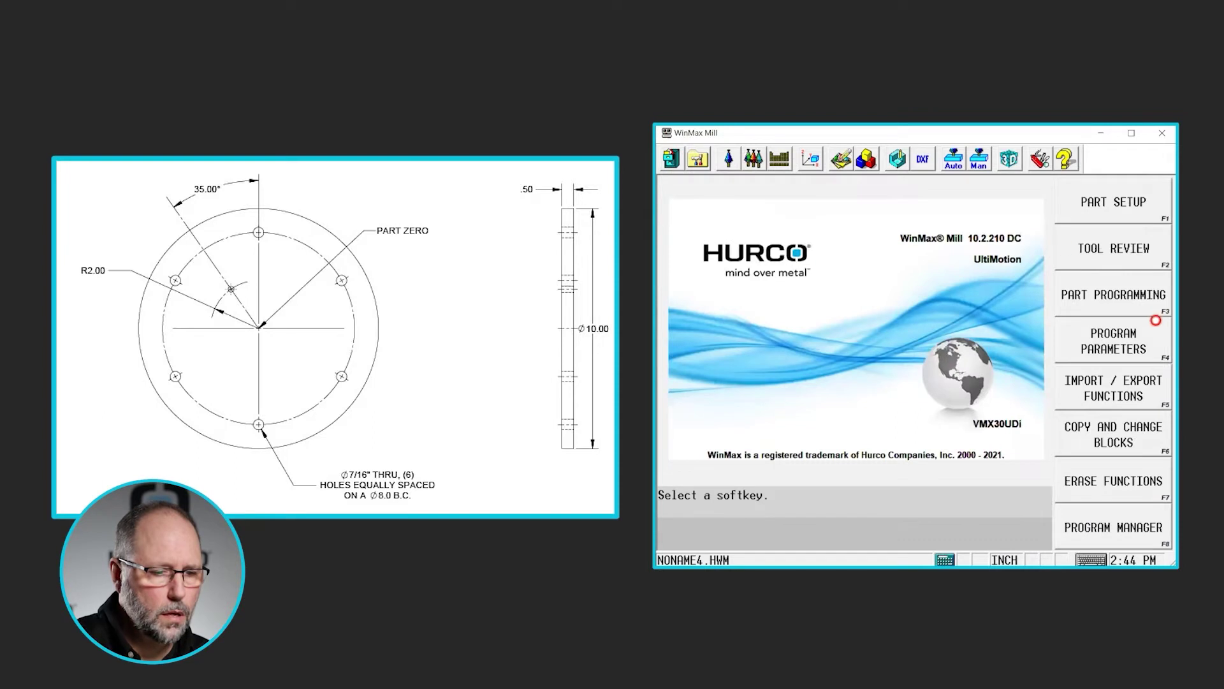
left_click(1124, 298)
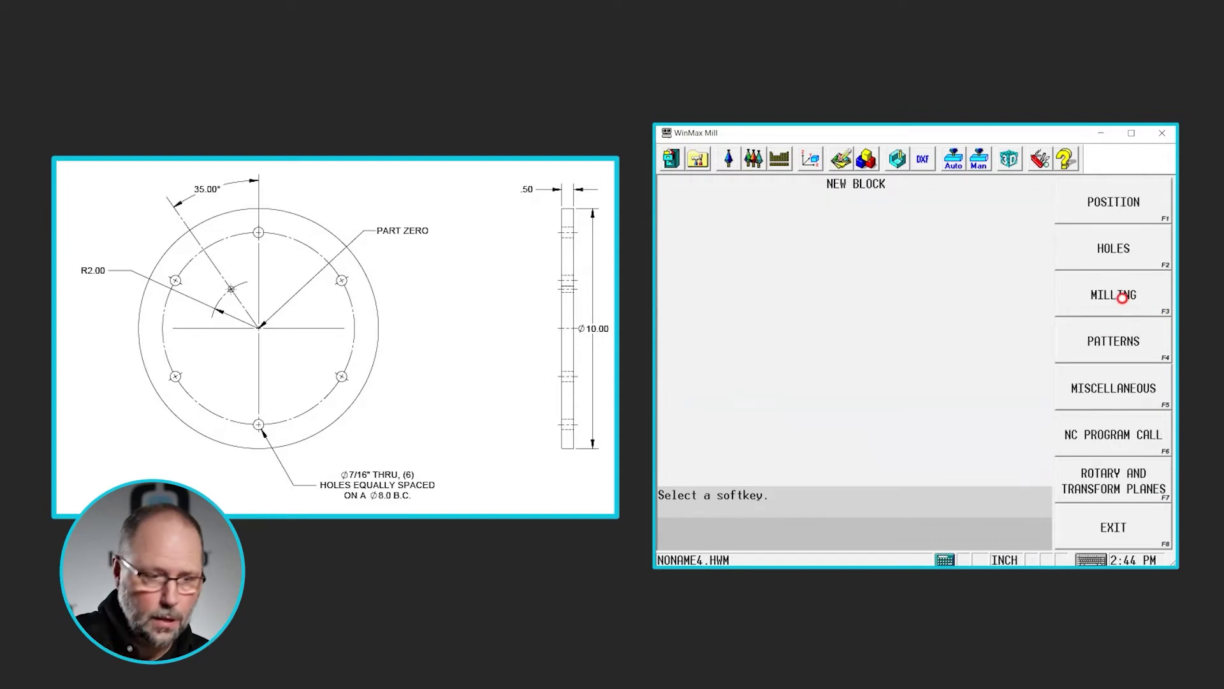
left_click(1122, 240)
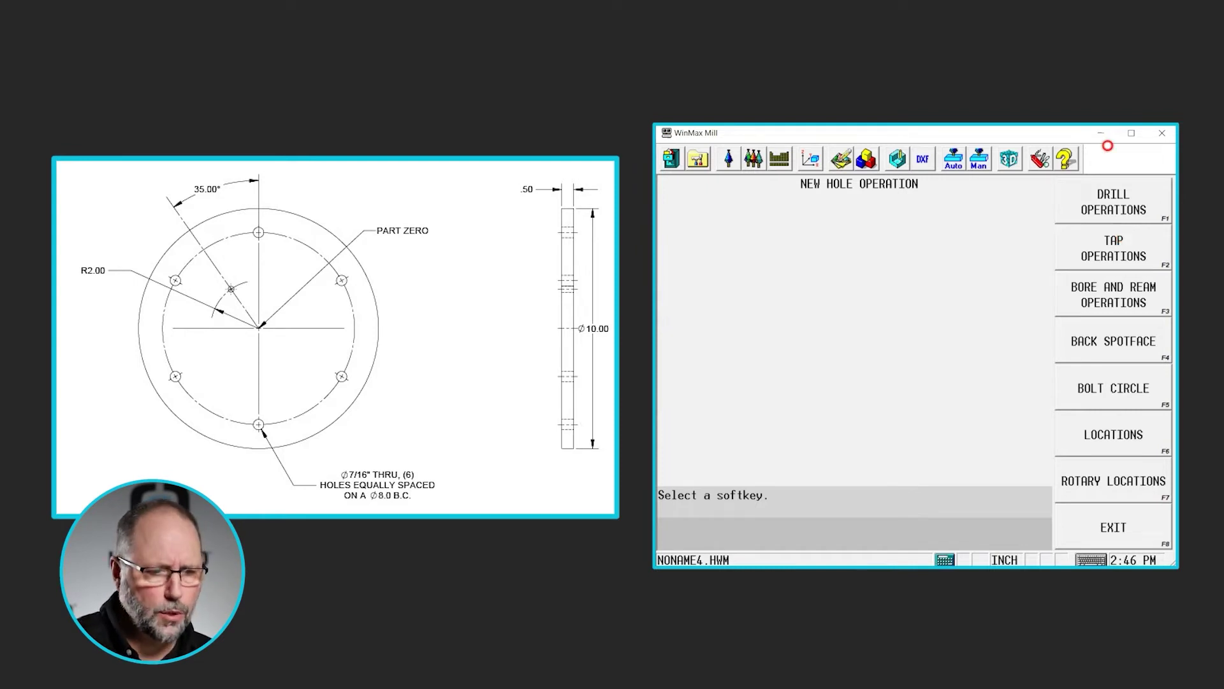
- Add a center drill operation: Z start 0.1, Z bottom -0.125, tool 1
left_click(1117, 201)
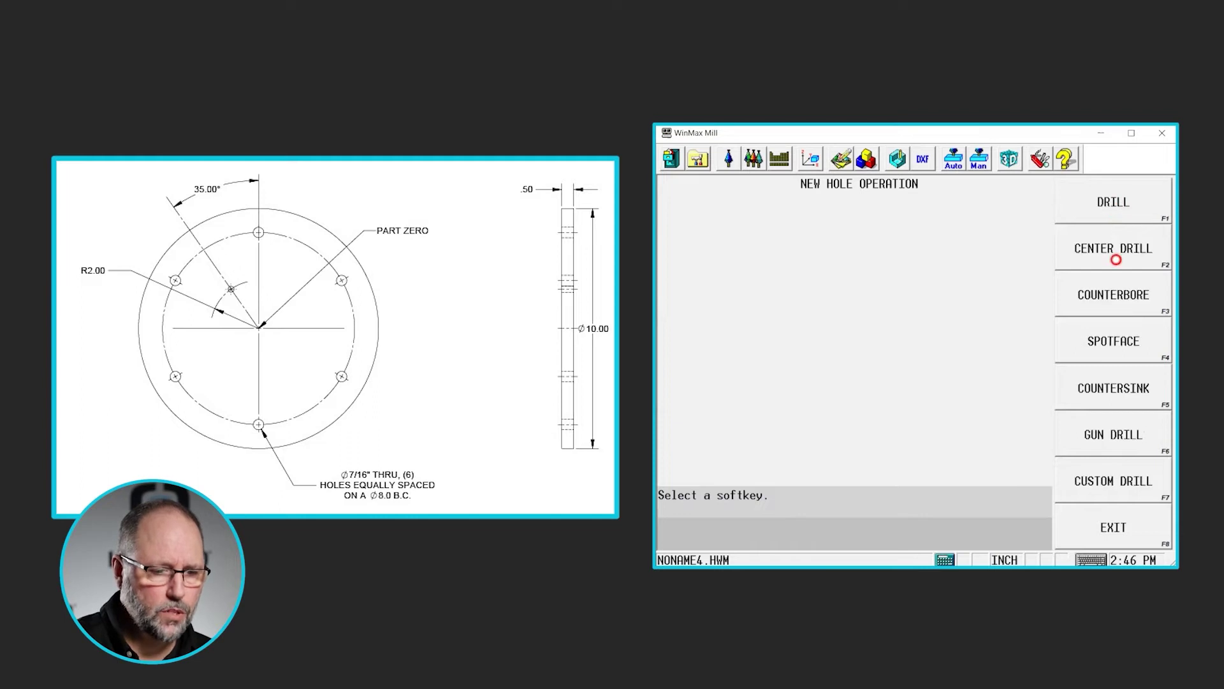
left_click(1115, 260)
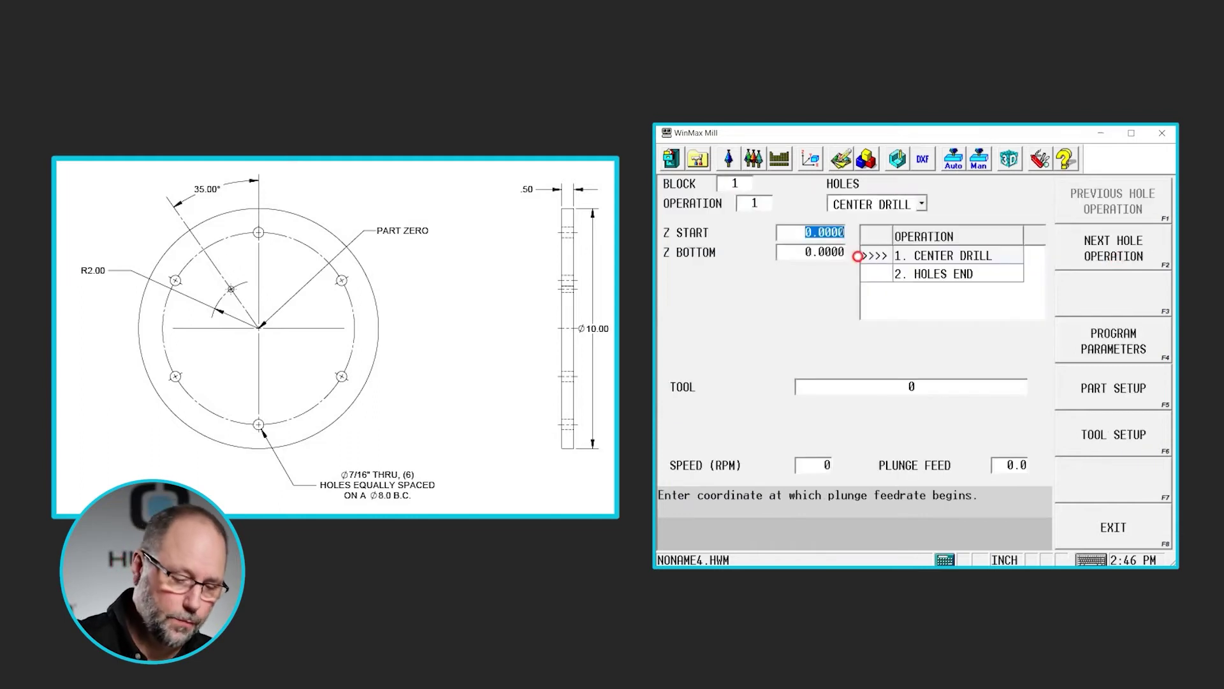
type(".1")
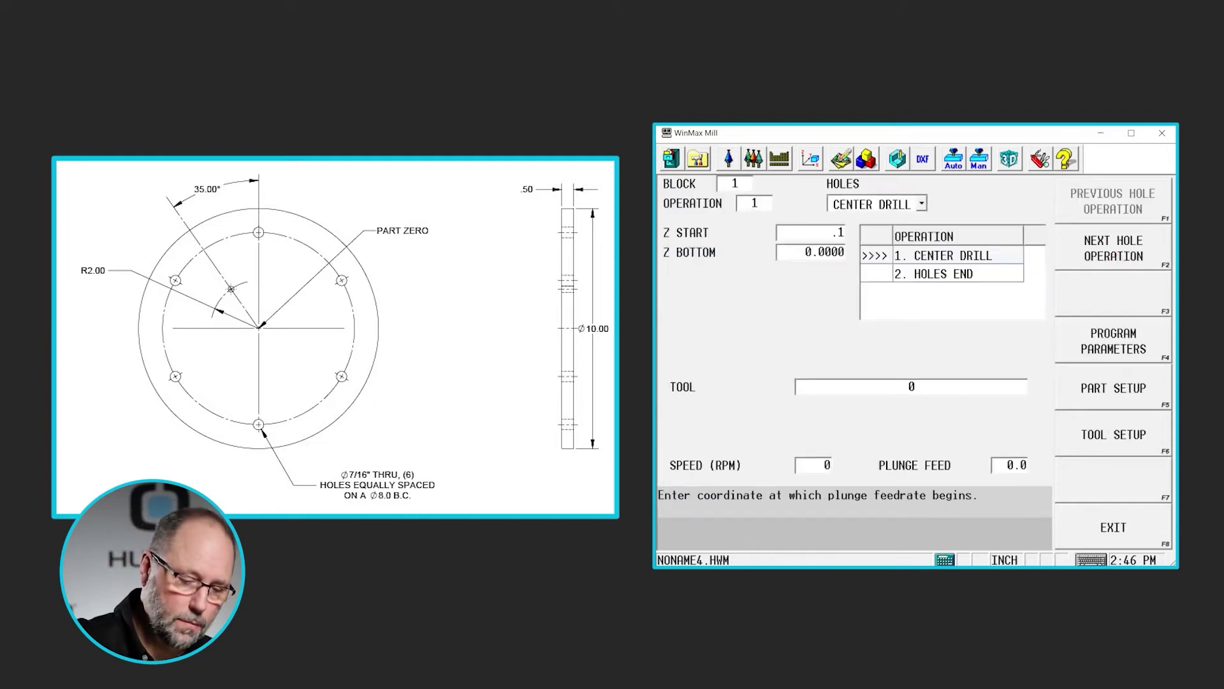
key("Return")
type("-.125")
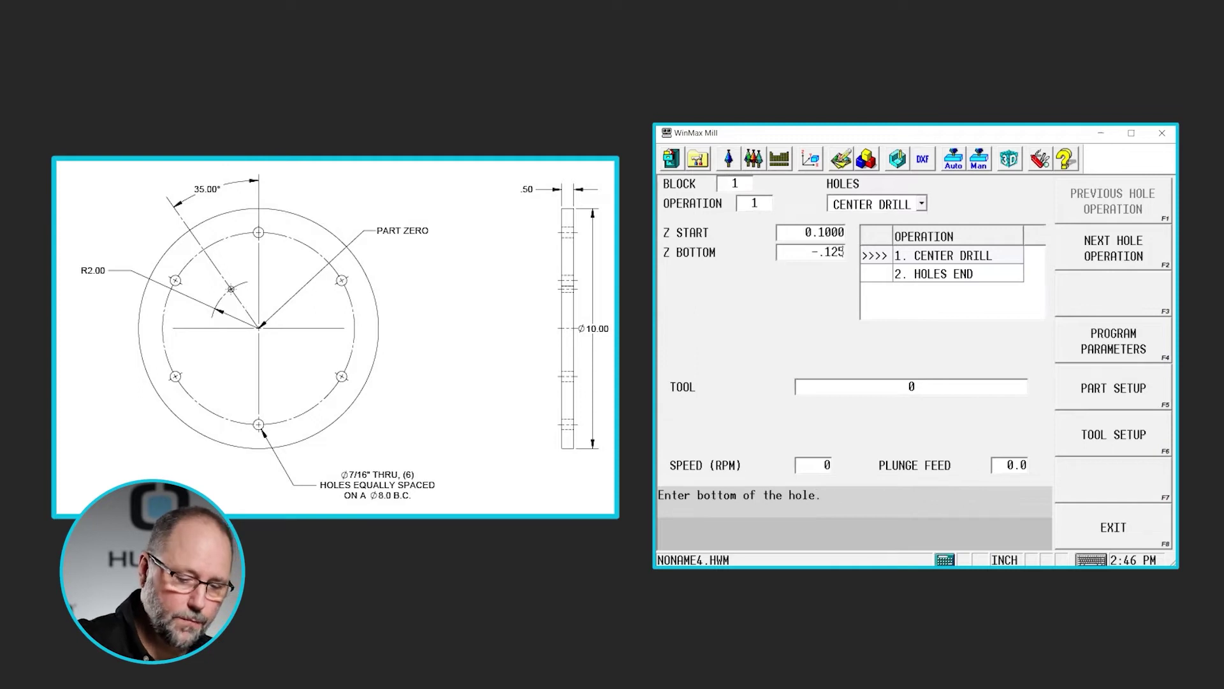
key("Return")
type("1")
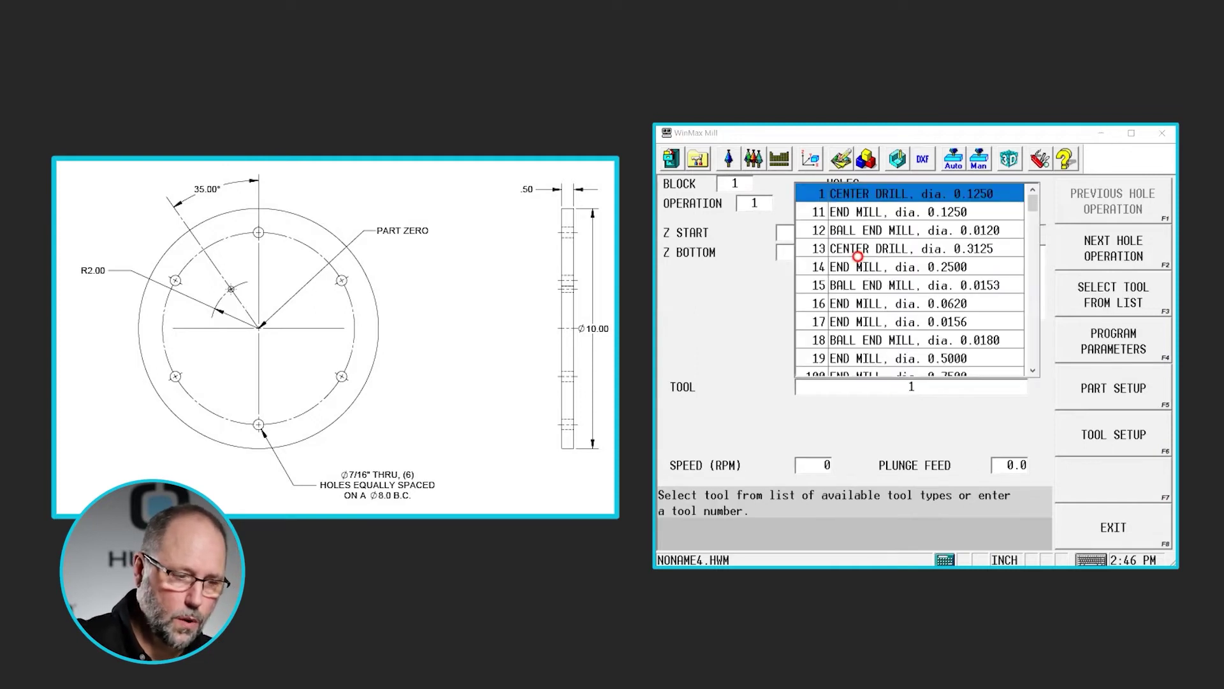
key("Return")
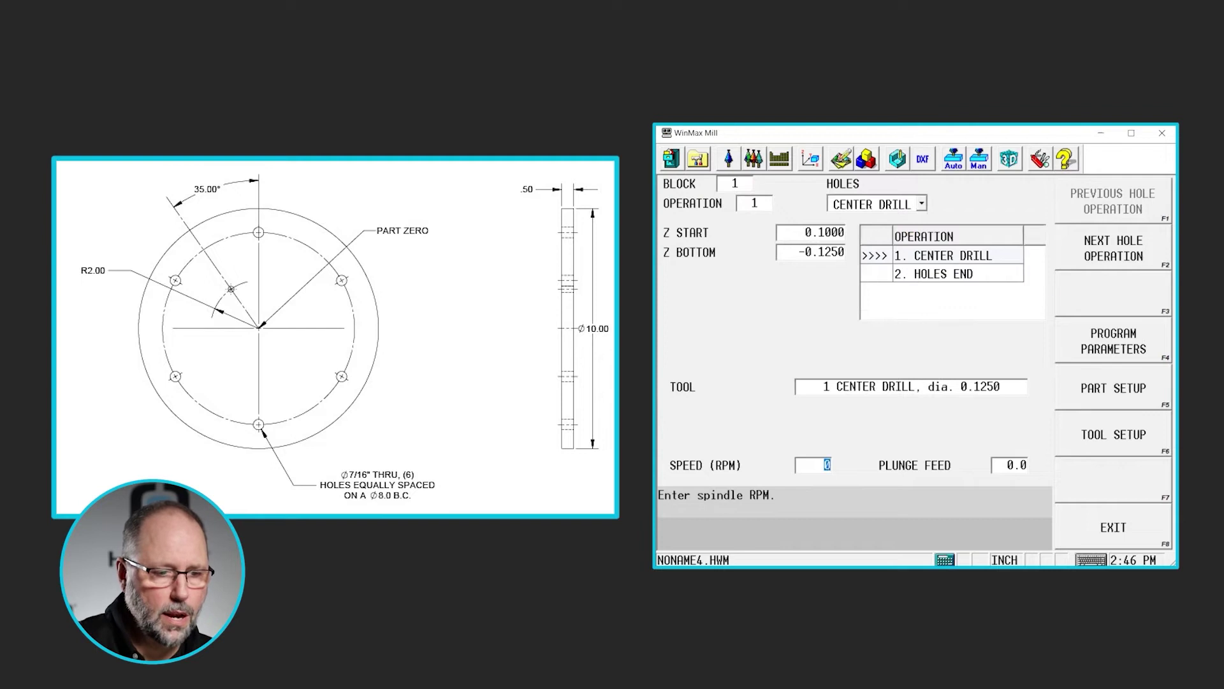
- Add a drill operation after the center drill with a Z bottom of -0.6
left_click(1131, 260)
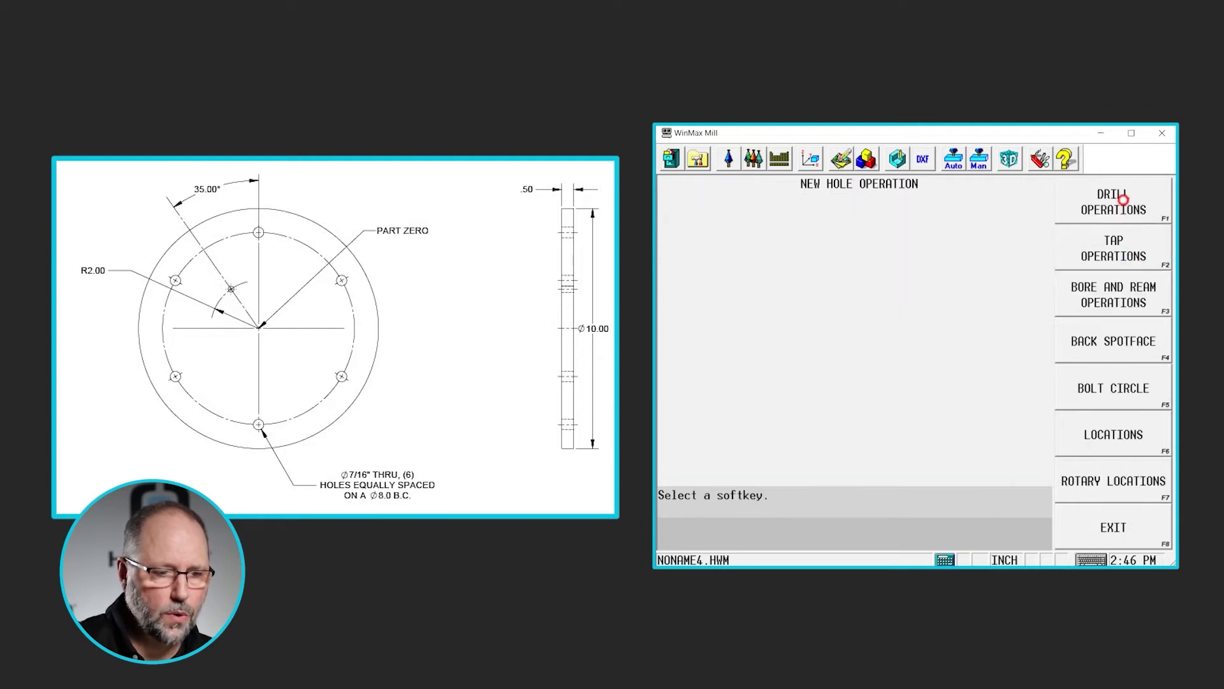
left_click(1126, 204)
left_click(1119, 205)
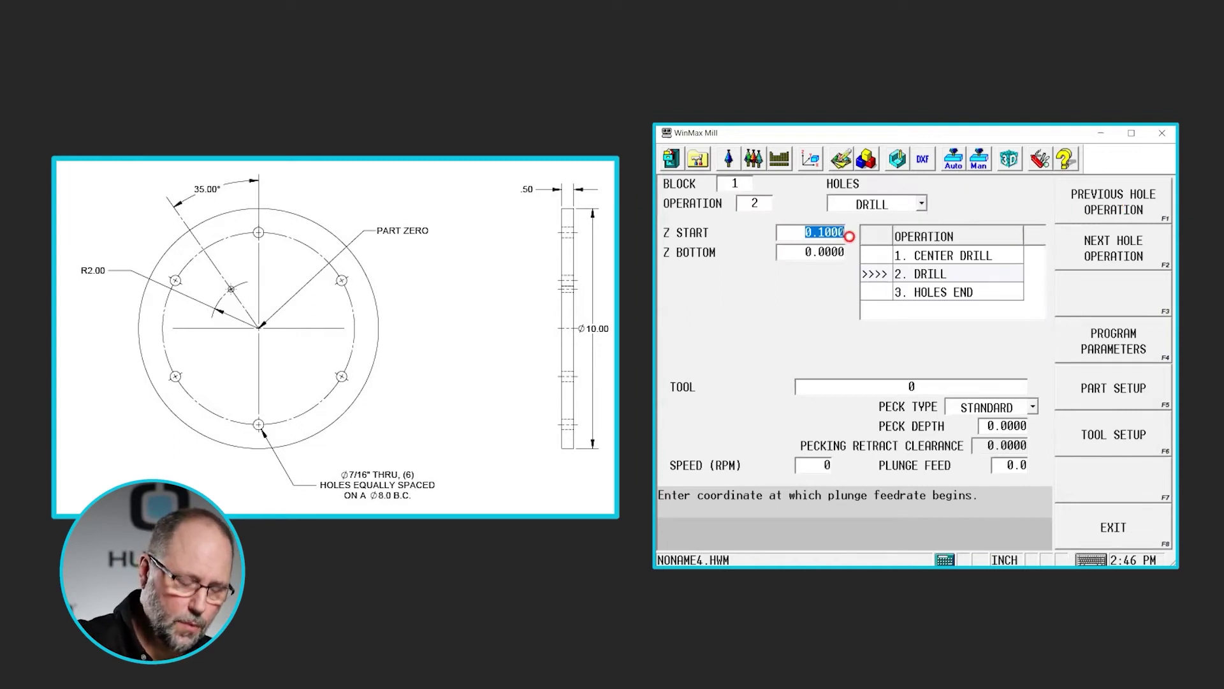
key("Return")
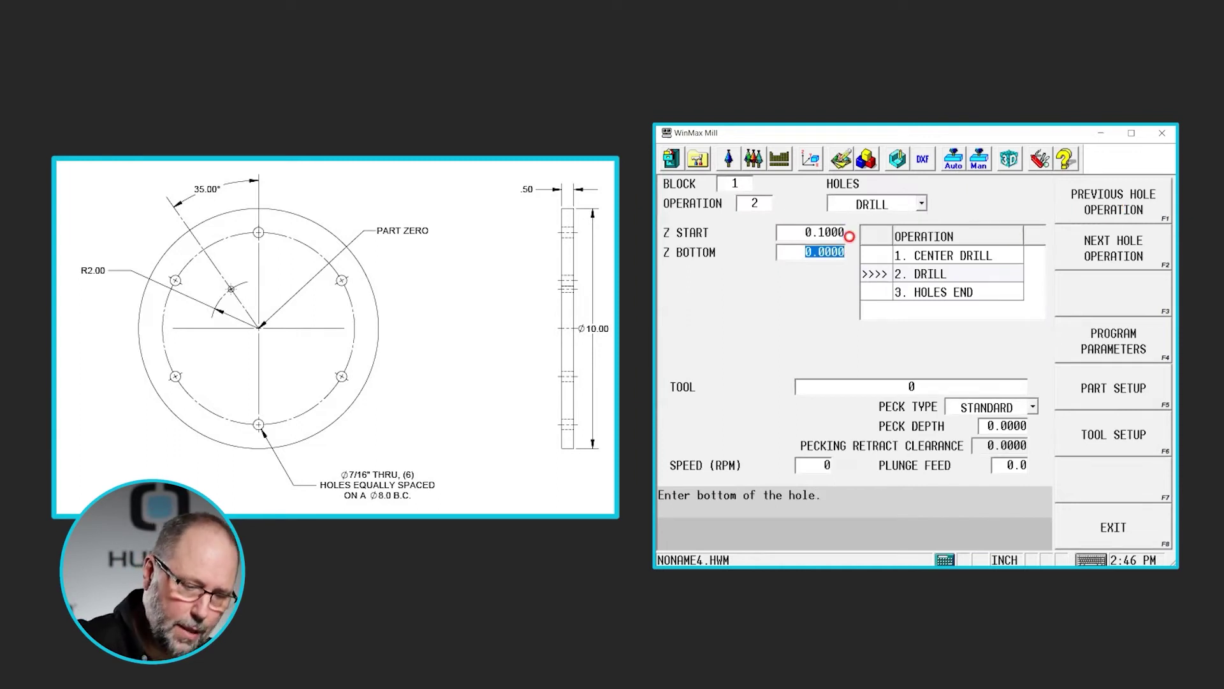
type("-0")
type(".")
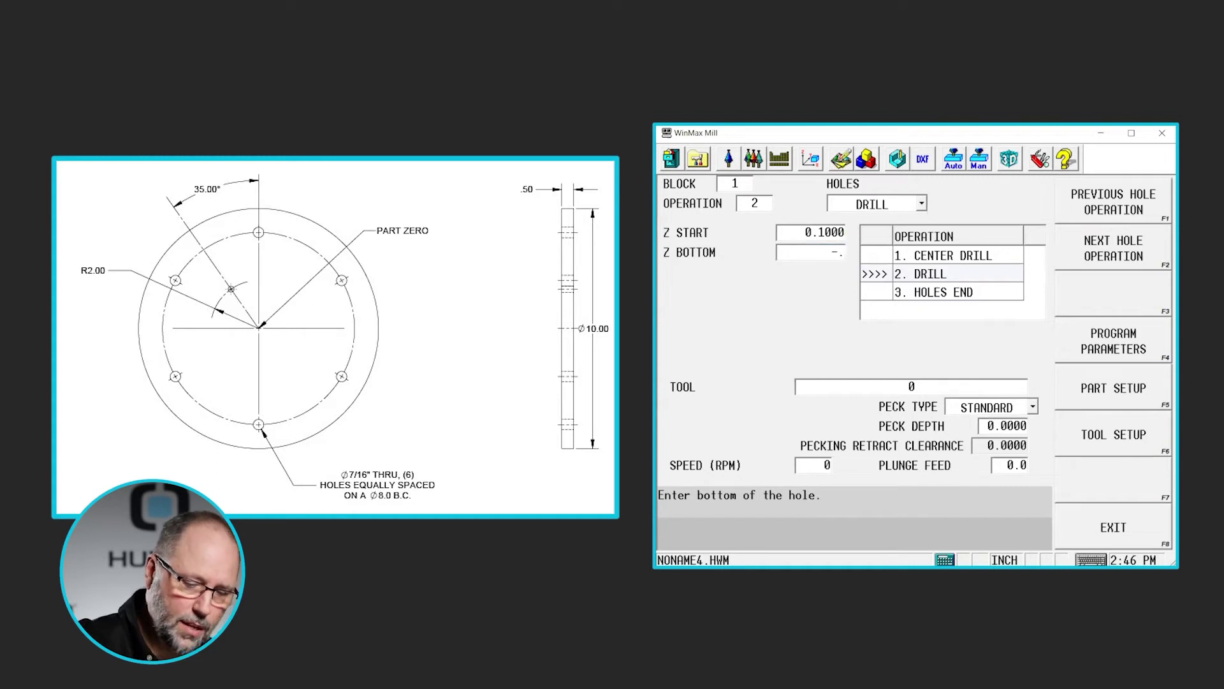
type("6")
key("Return")
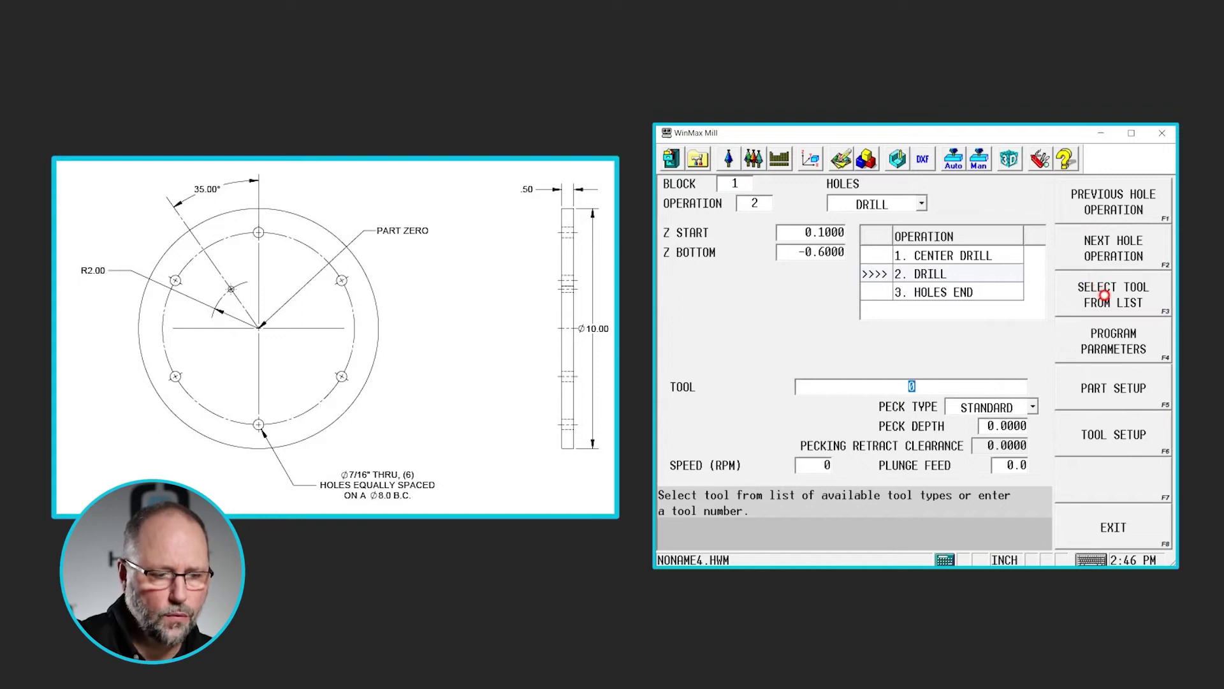
- Assign tool 6, the 0.4375 drill, to the drill operation from the tool list
left_click(1104, 295)
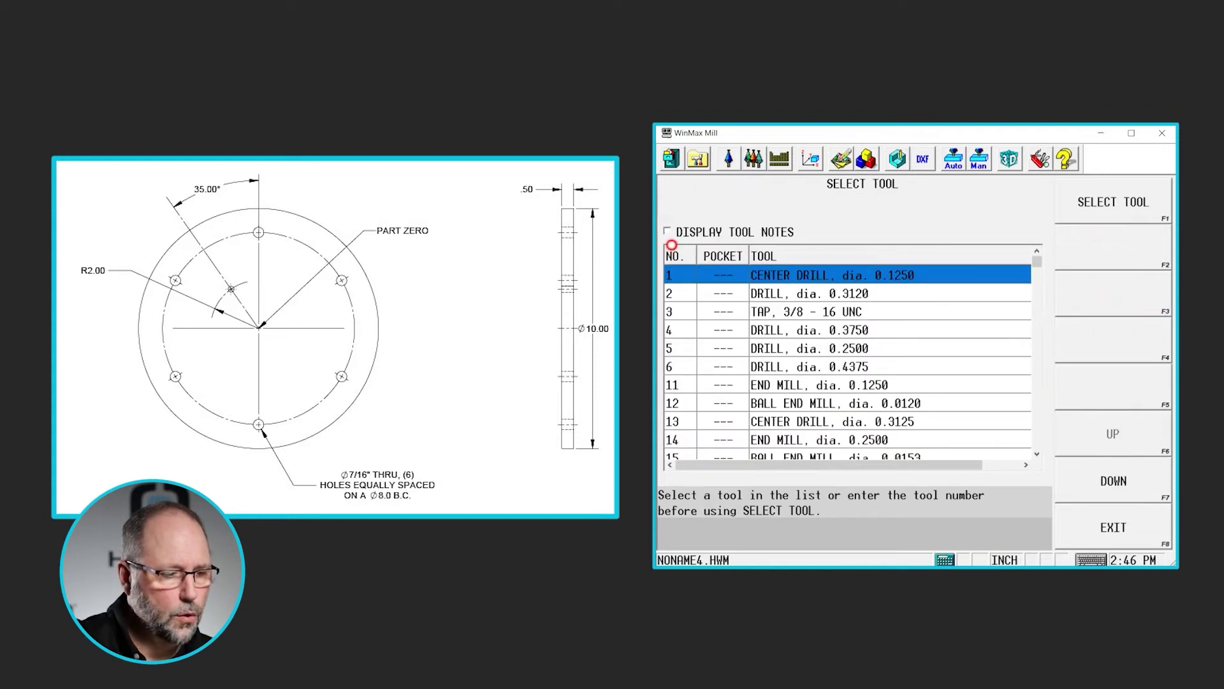
left_click(790, 252)
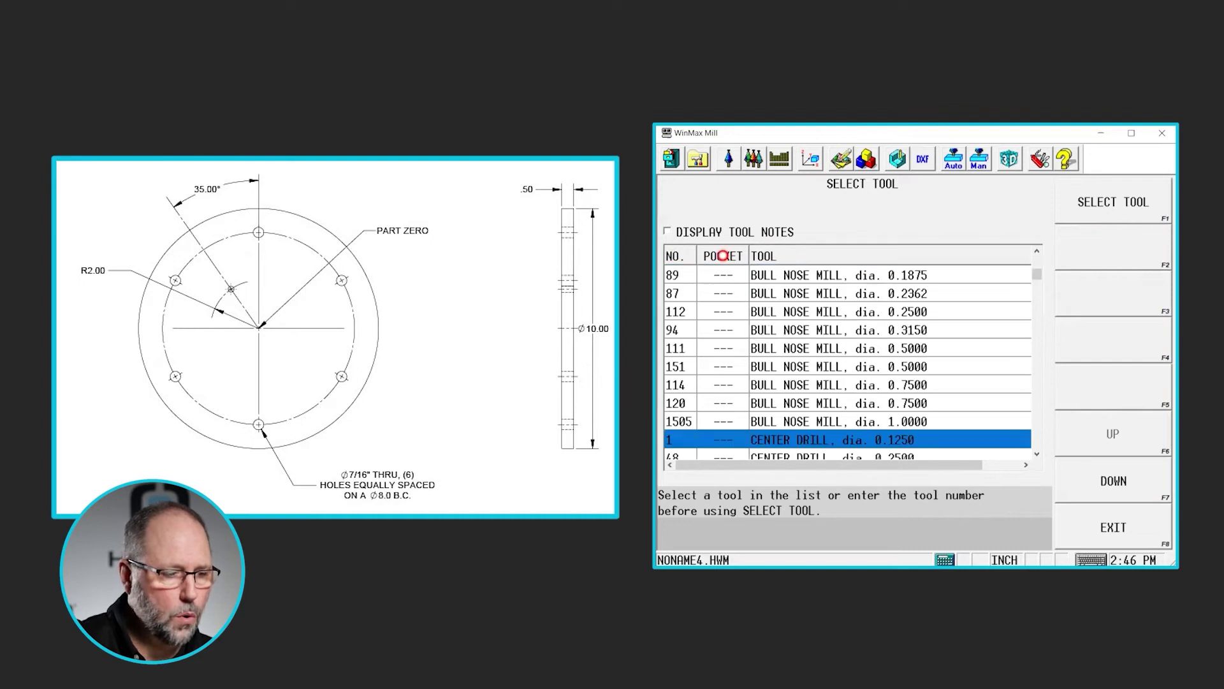
left_click(674, 256)
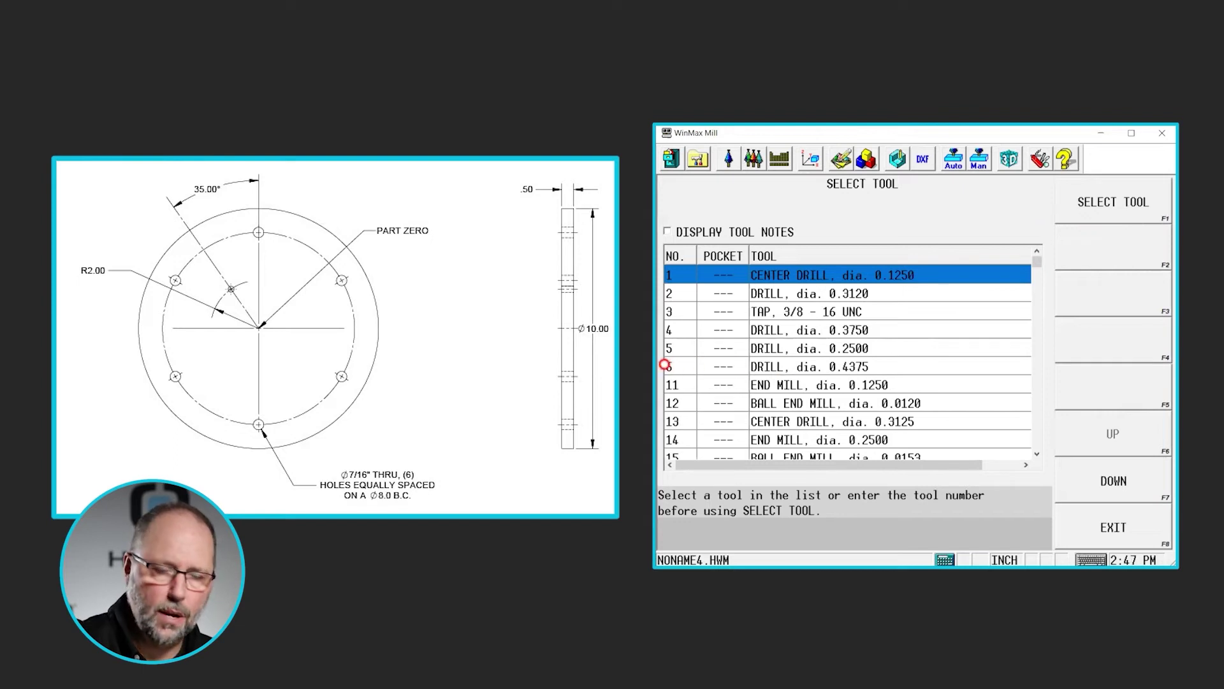
left_click(809, 368)
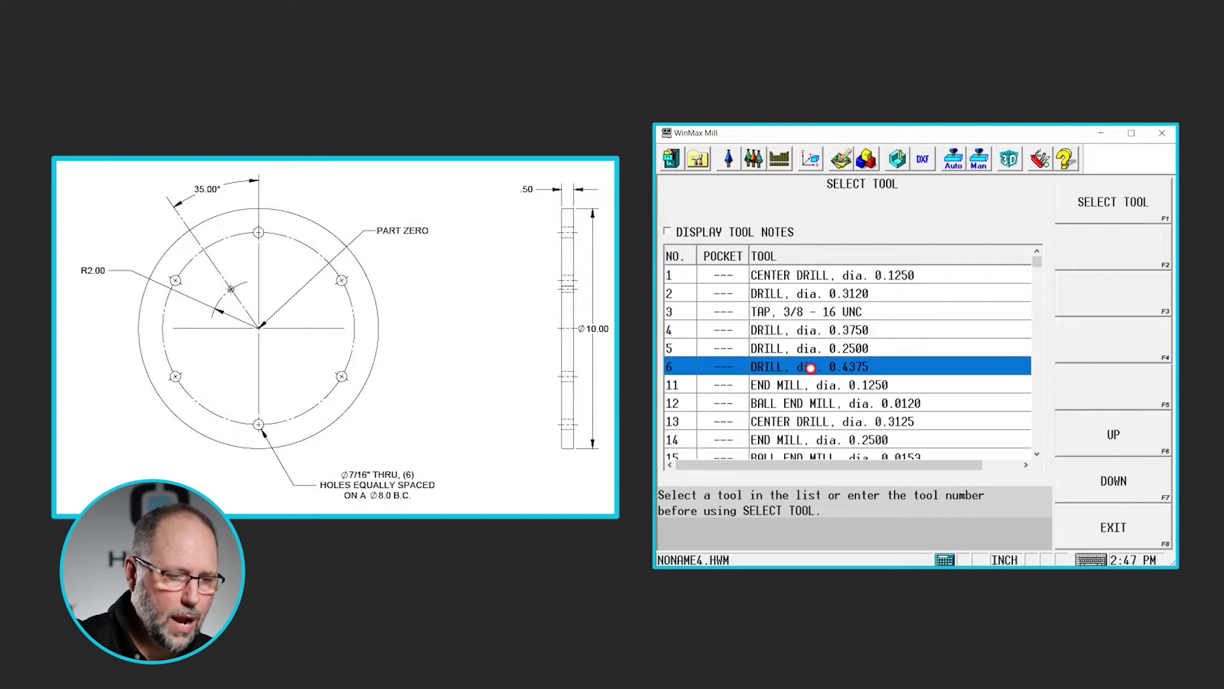
left_click(1104, 205)
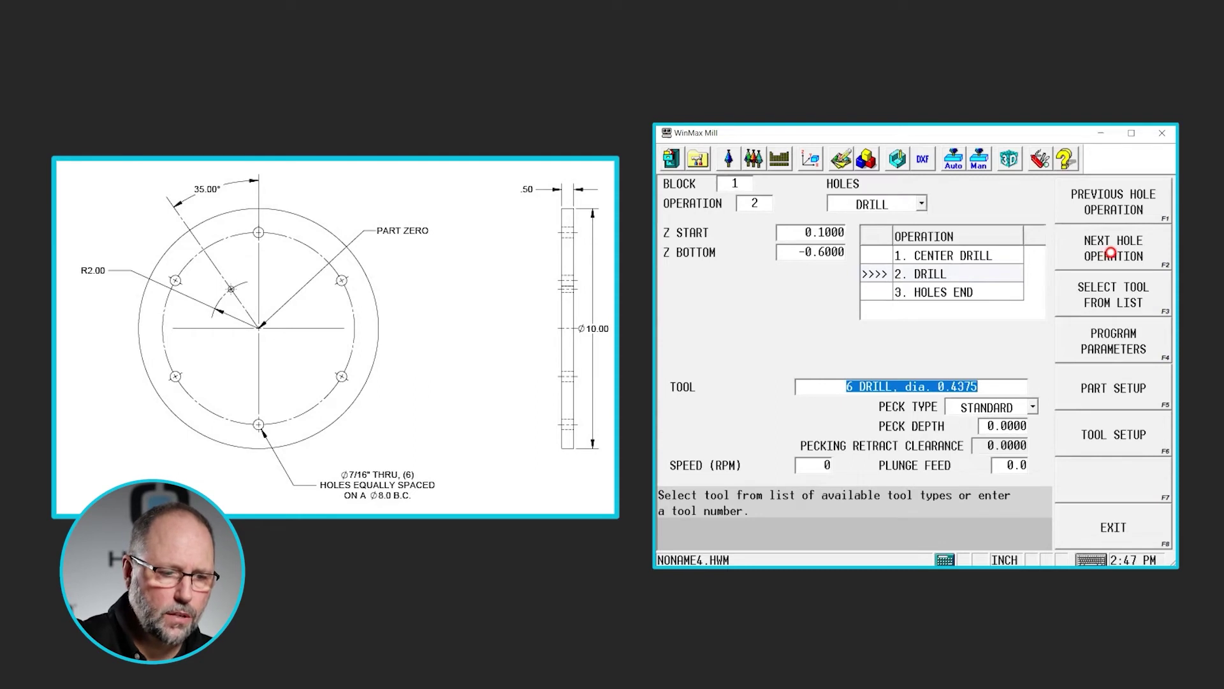
left_click(1111, 253)
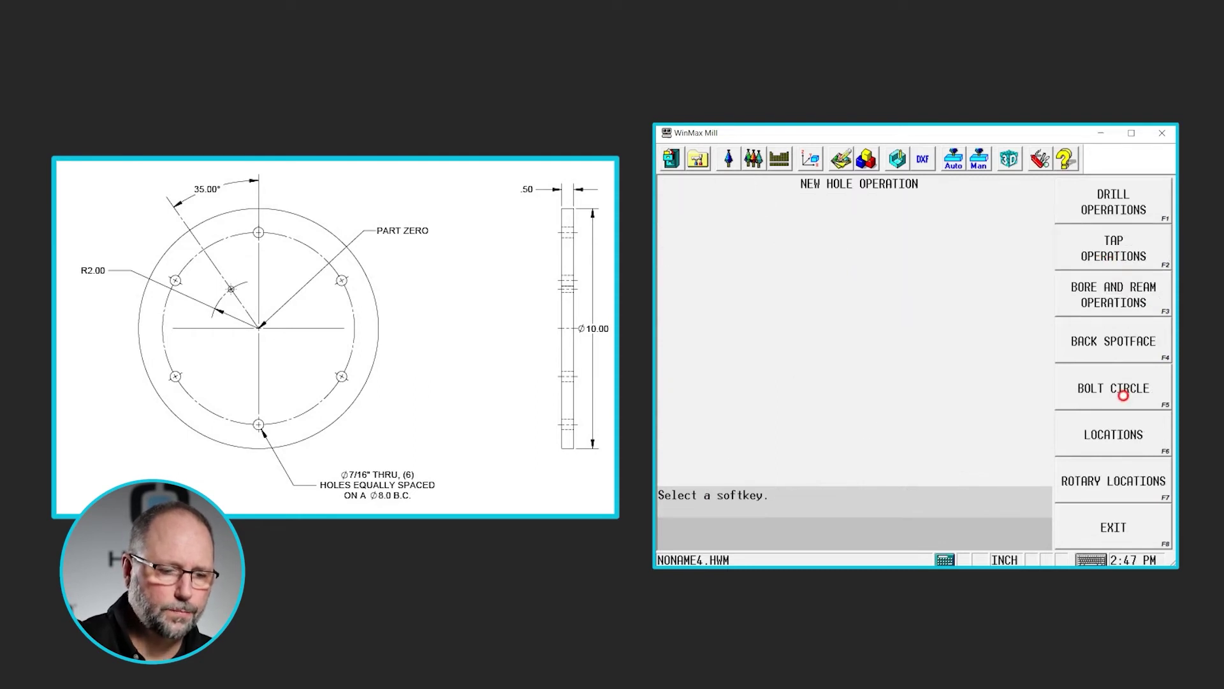
- Add a 6-hole bolt circle at center 0,0, radius 4, start angle 90, then begin a new block
left_click(1124, 396)
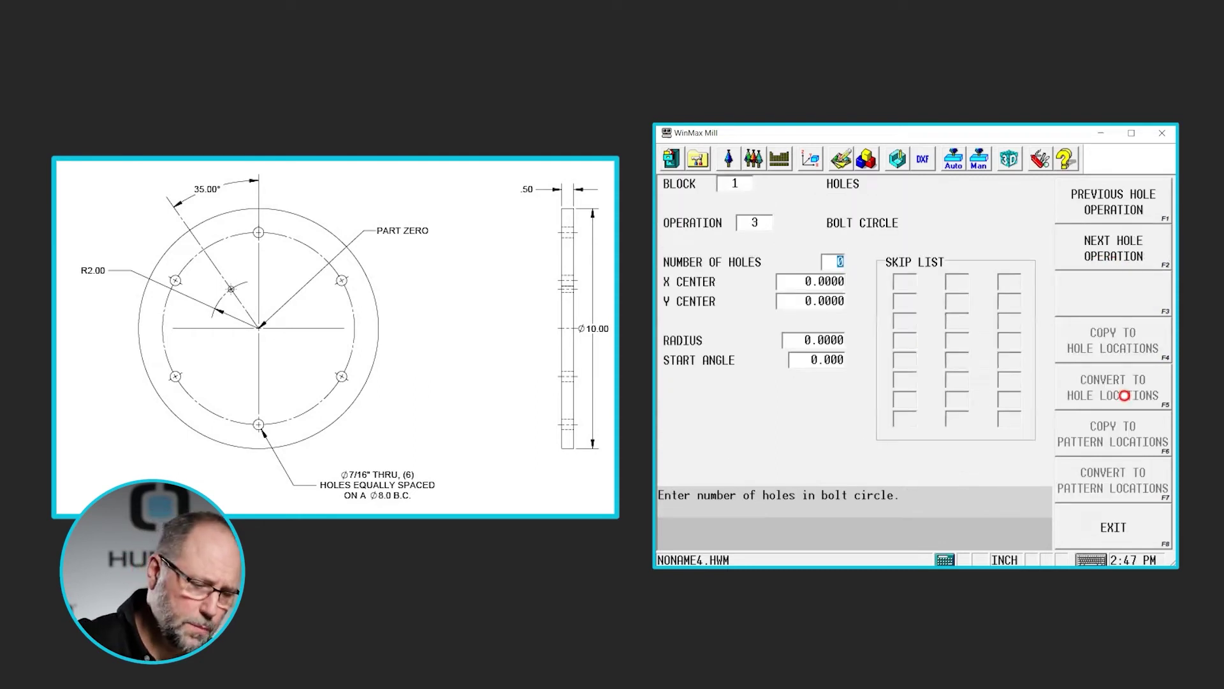
type("6")
key("Return")
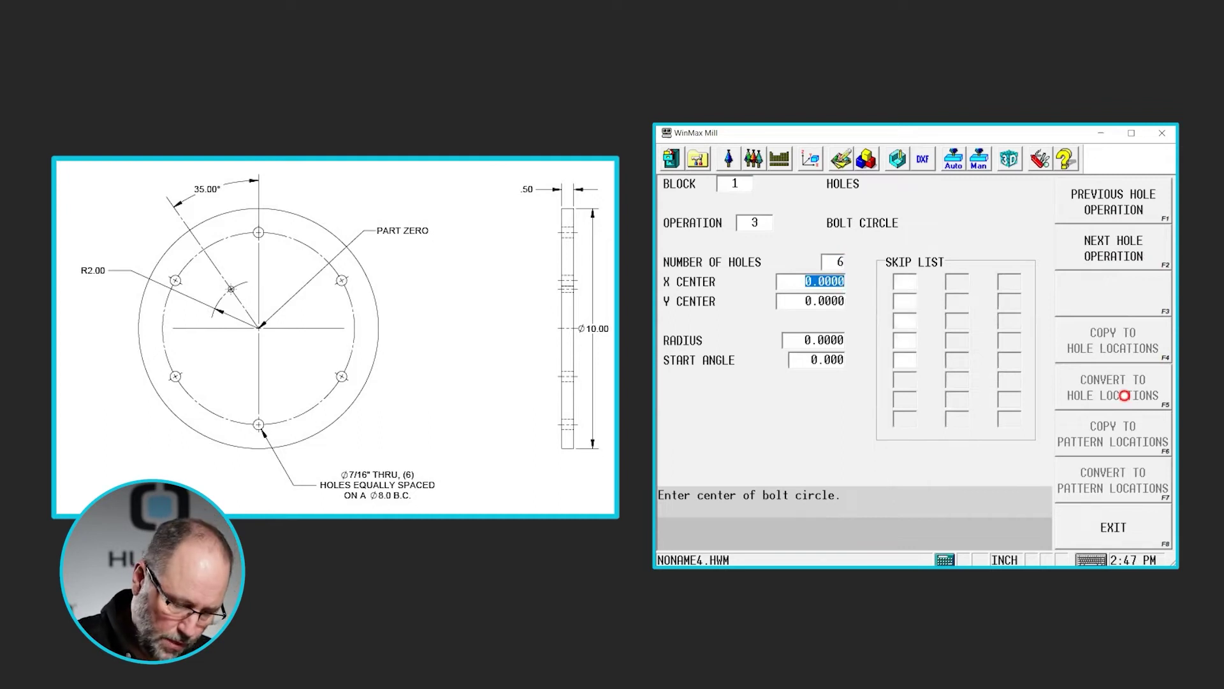
key("Return")
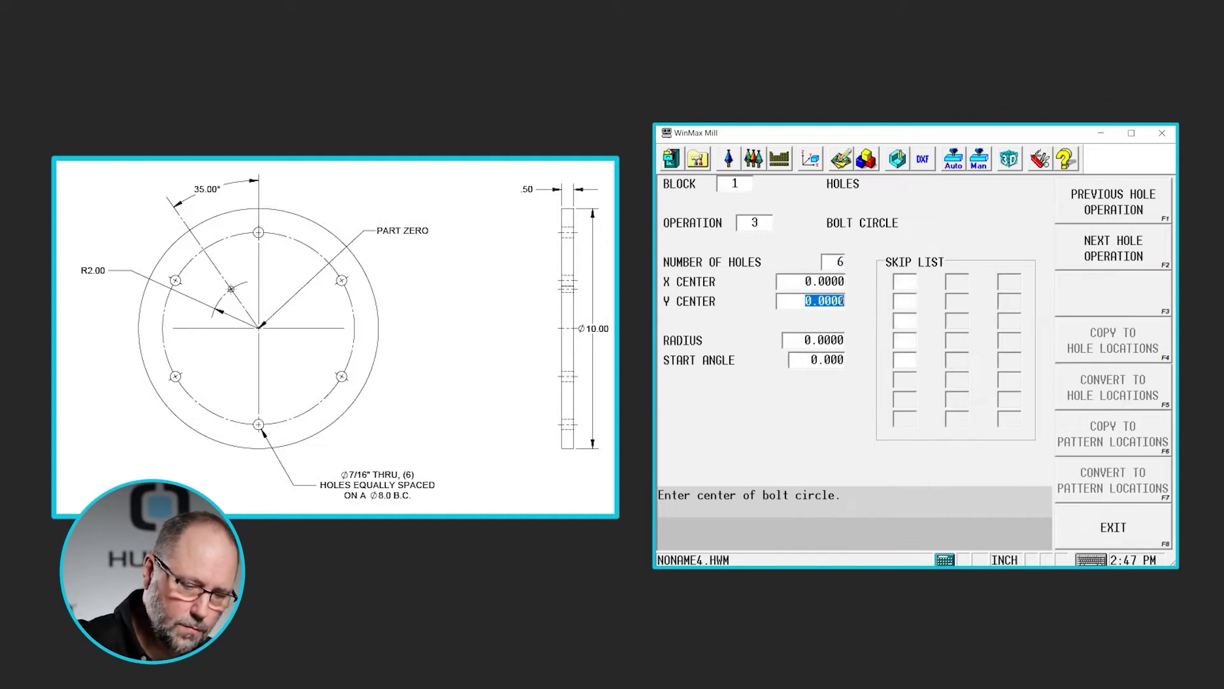
key("Return")
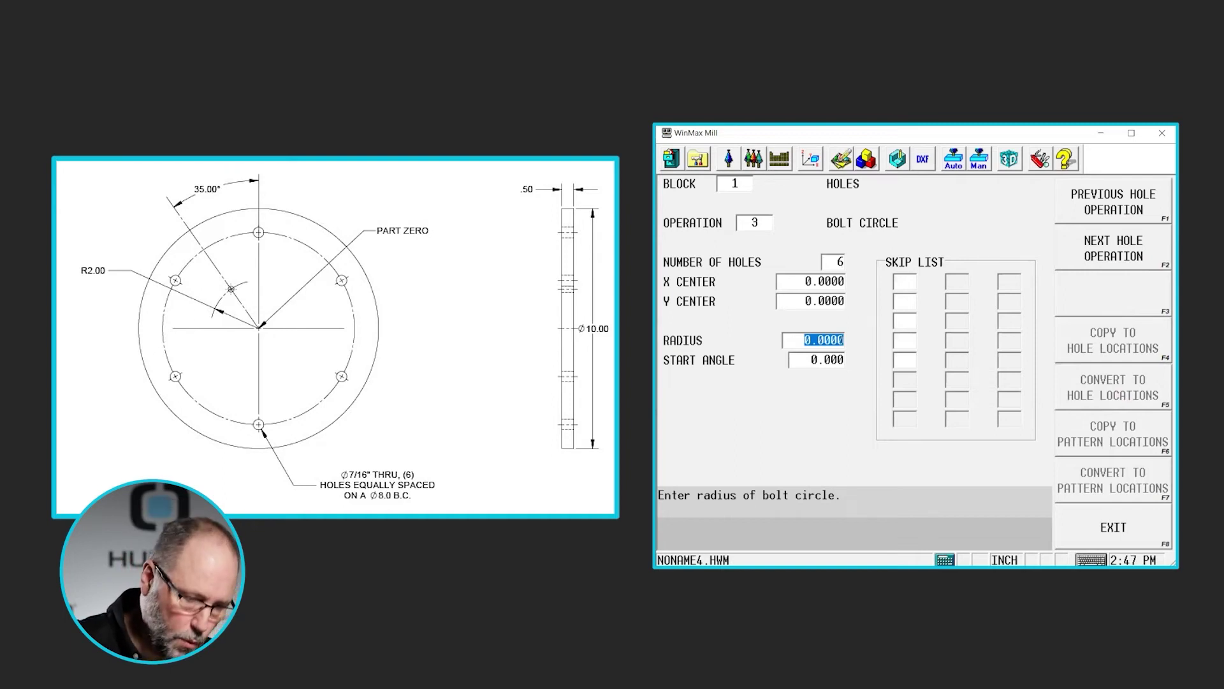
type("4")
key("Return")
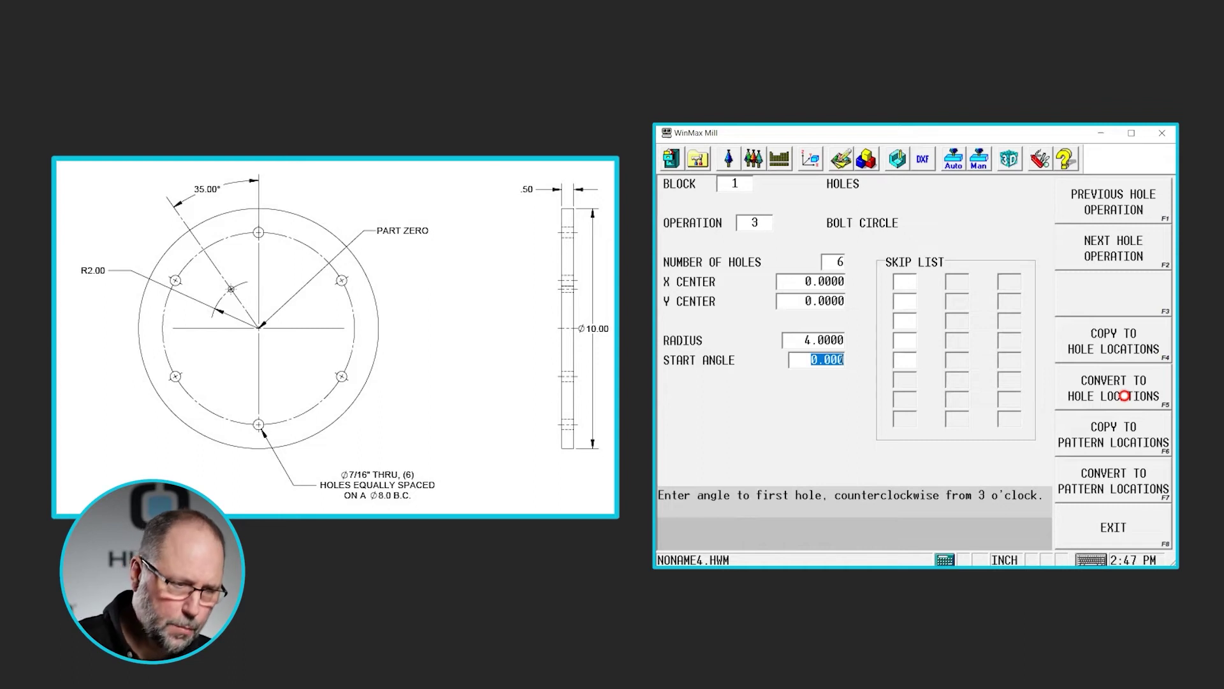
type("90")
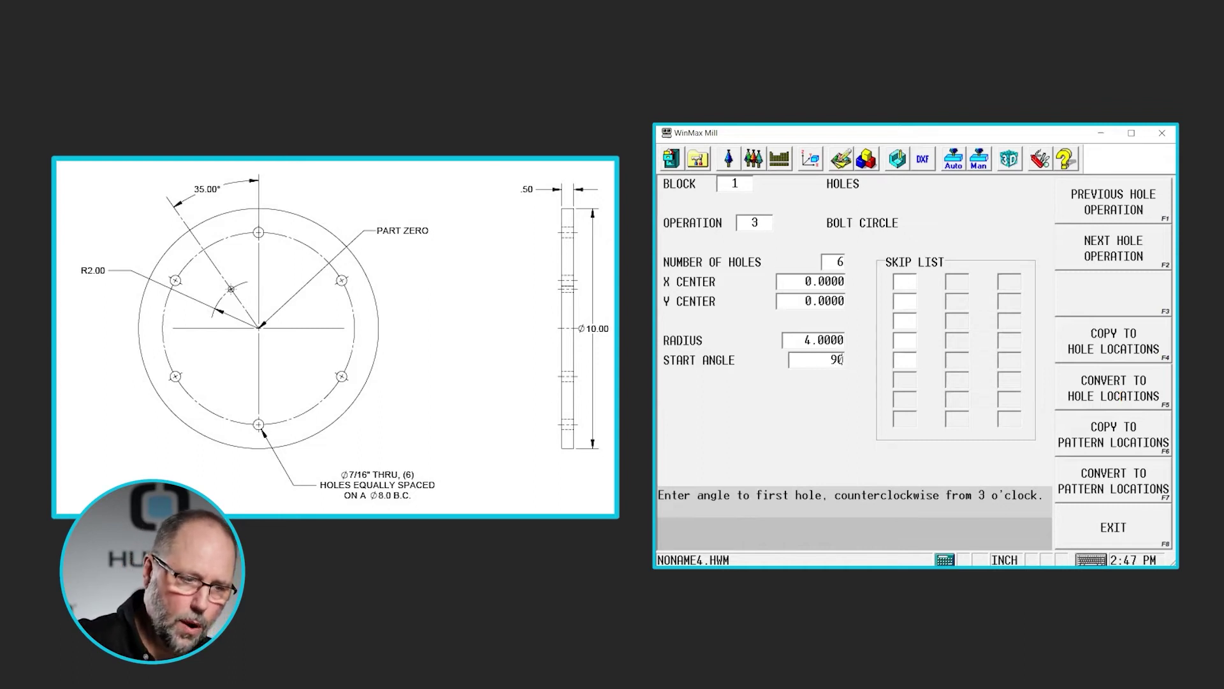
key("Return")
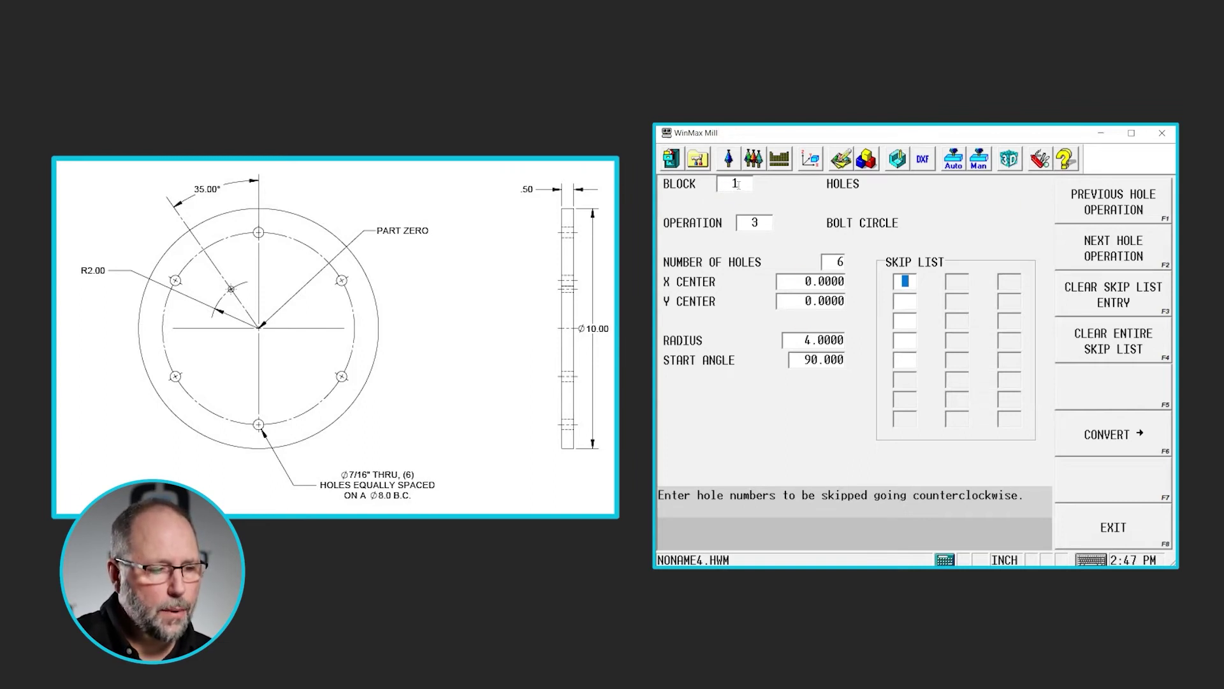
left_click(738, 185)
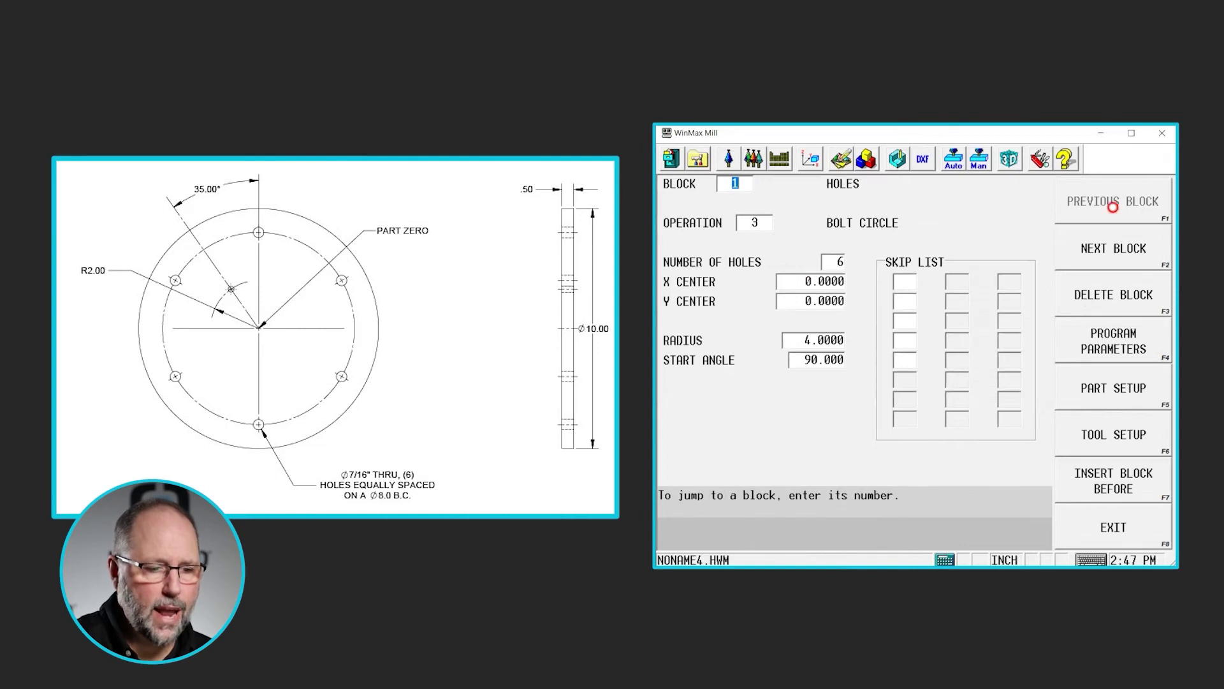
left_click(1140, 254)
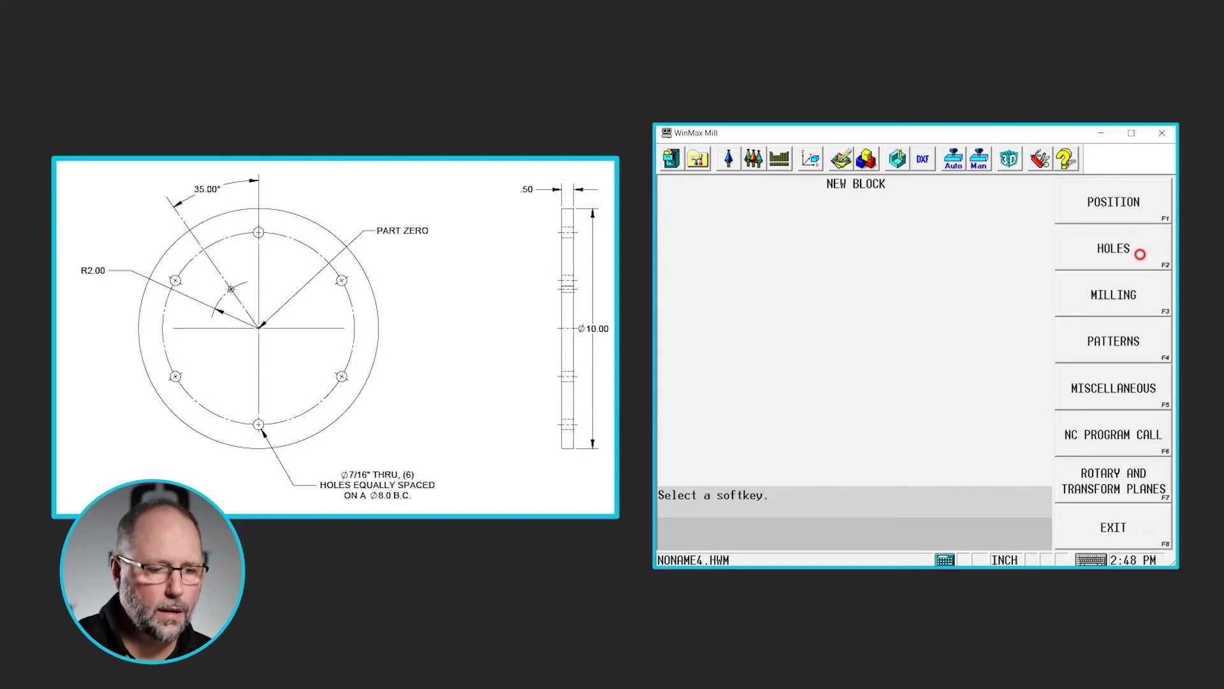
- Make block 2 a holes block with a center drill: Z 0.1 to -0.125, tool 1
left_click(1129, 245)
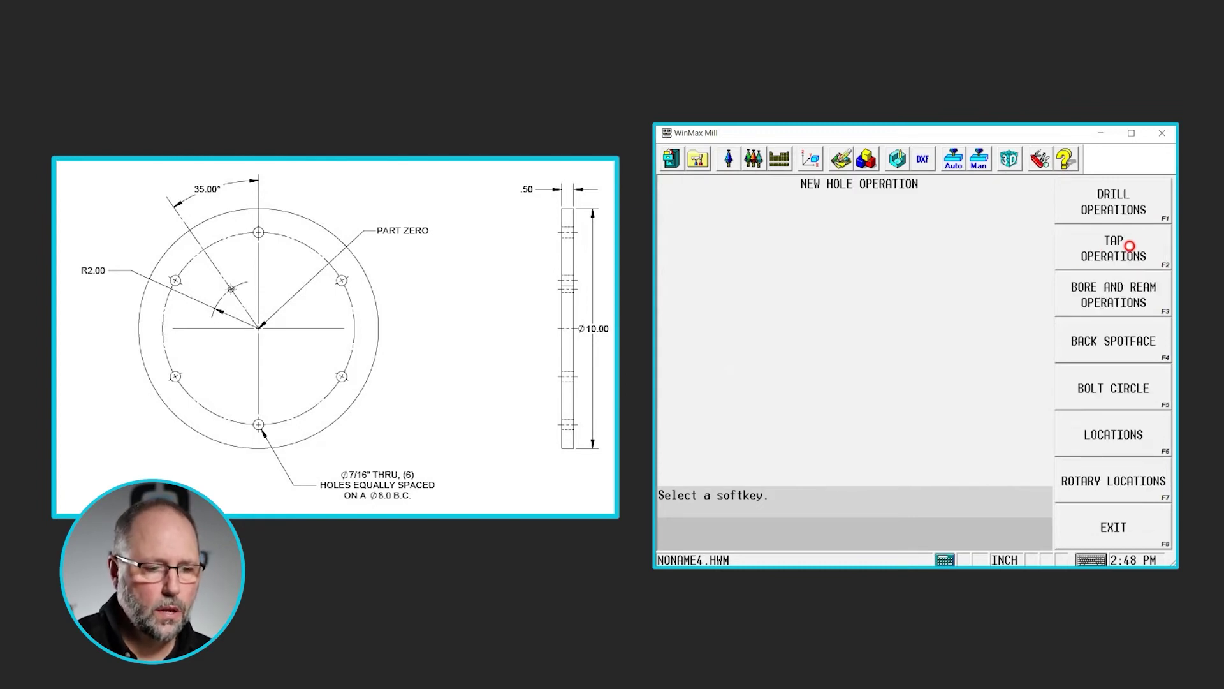
left_click(1119, 204)
left_click(1095, 258)
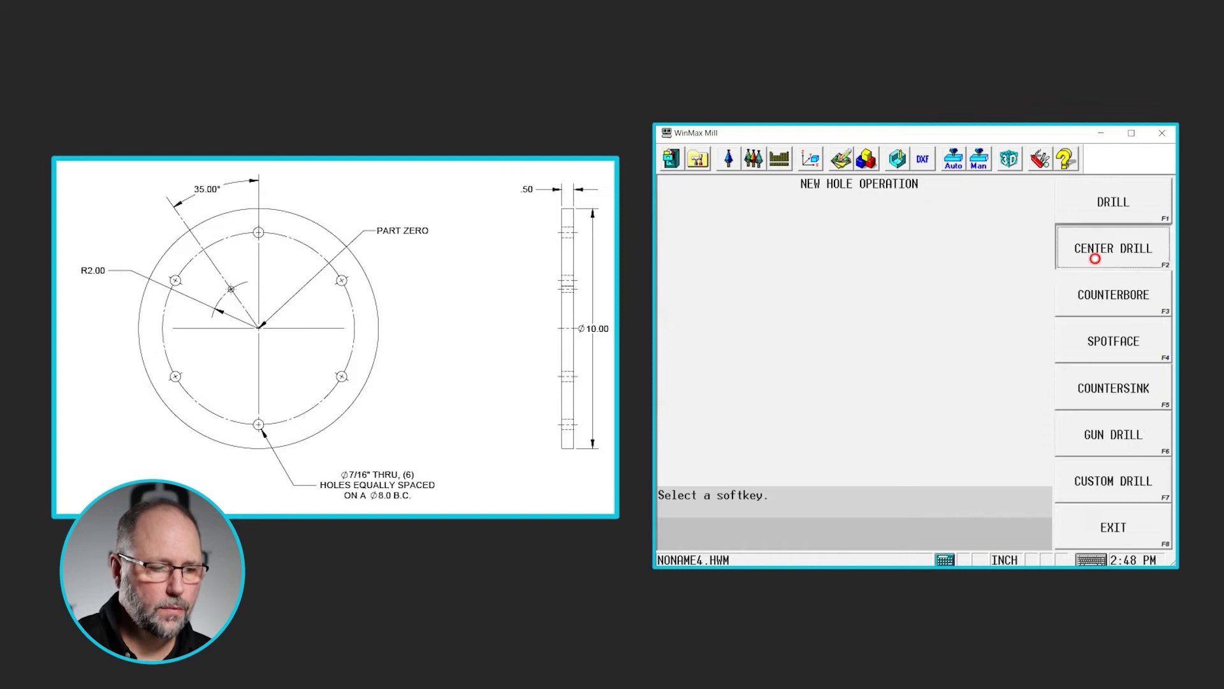
key("BackSpace")
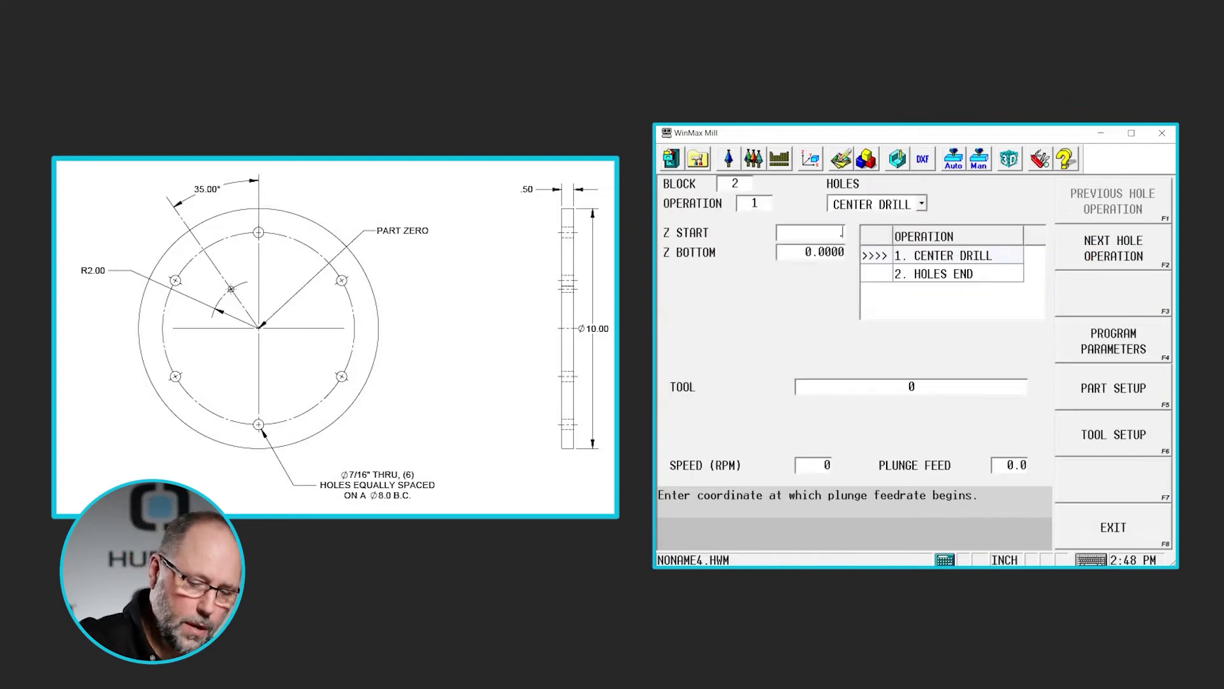
type(".1")
key("Return")
type("-0.")
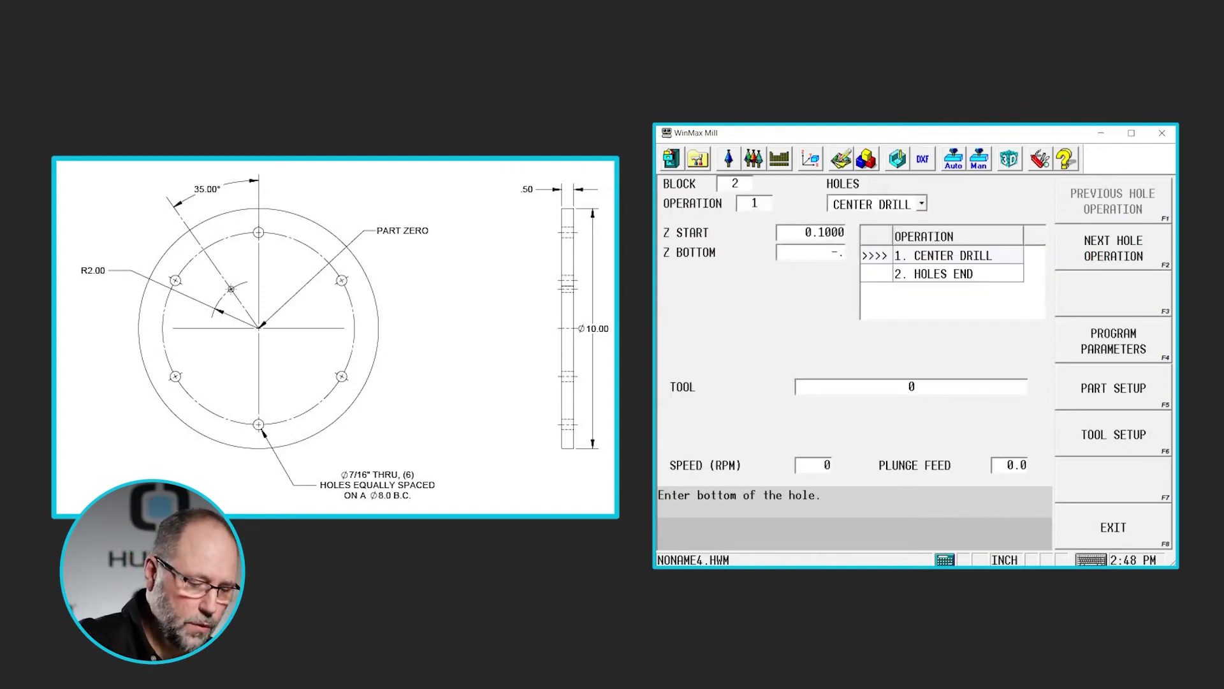
type("125")
key("Return")
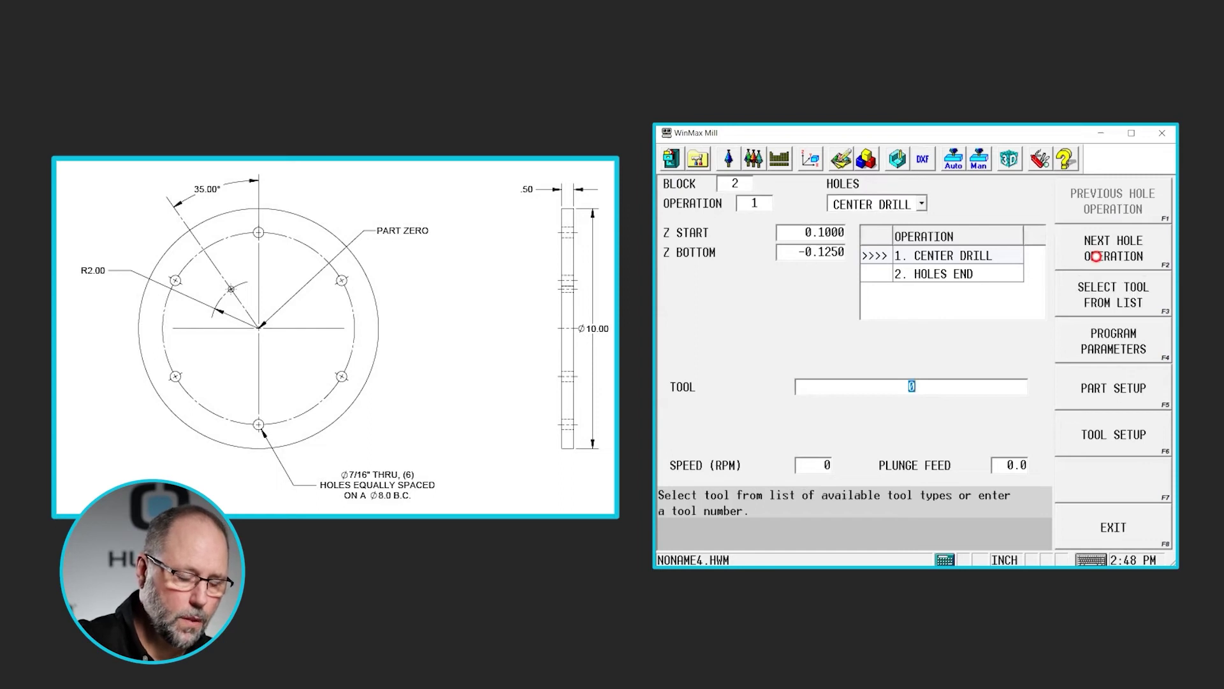
type("1")
key("Return")
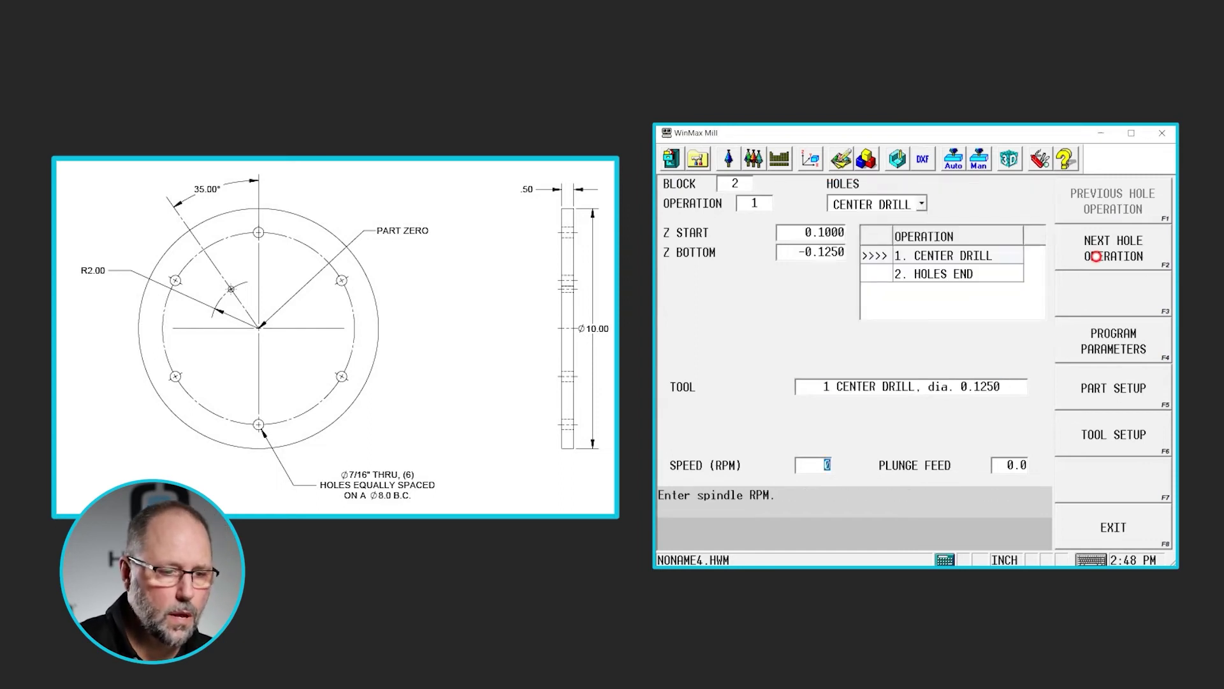
- Add a drill operation to Z bottom -0.6 using tool 5, the 0.25 drill
left_click(1095, 257)
left_click(1105, 200)
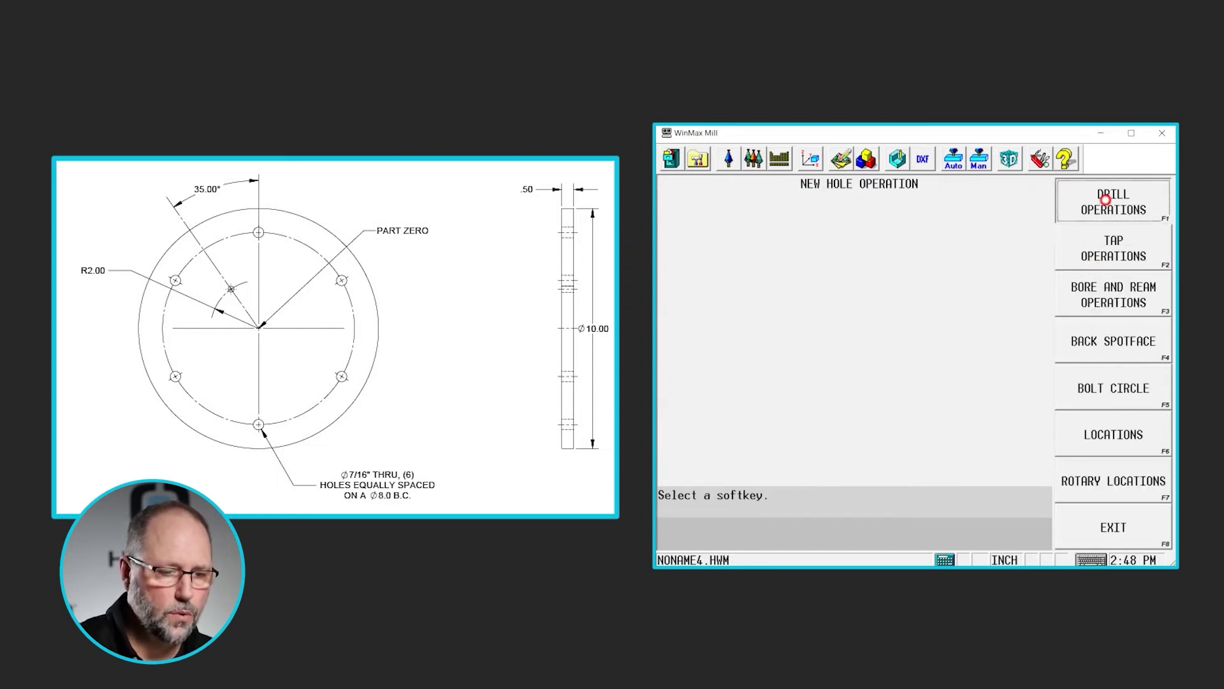
left_click(1115, 200)
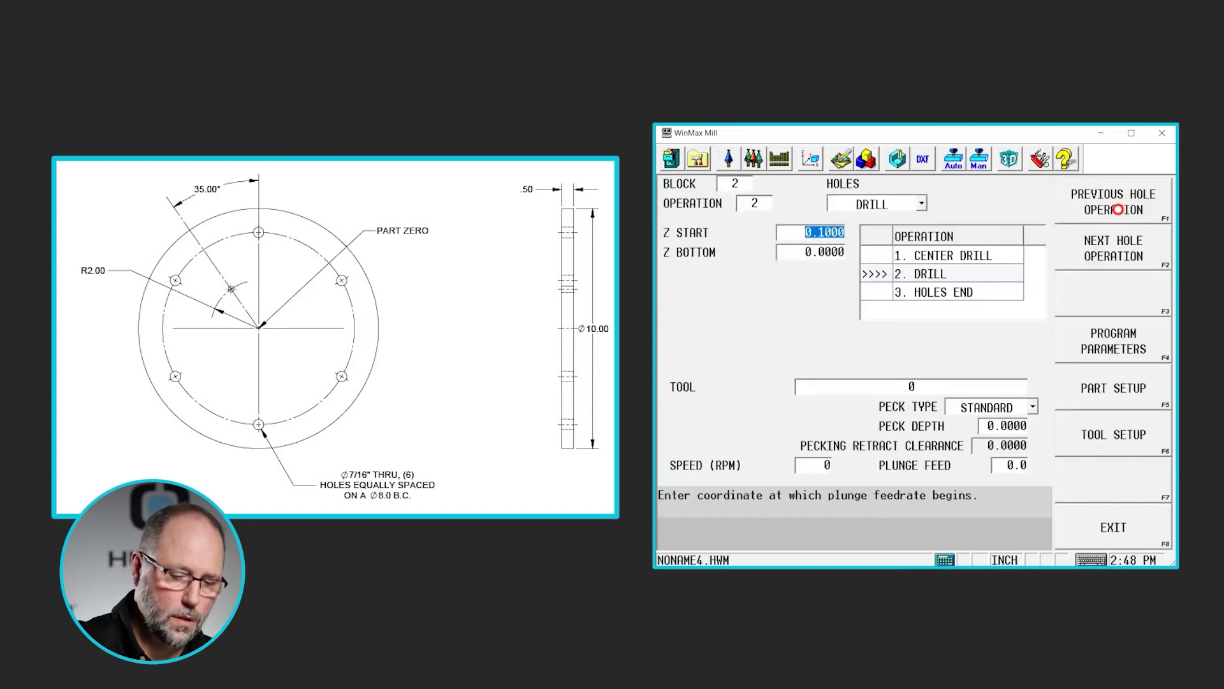
key("Return")
type("-0")
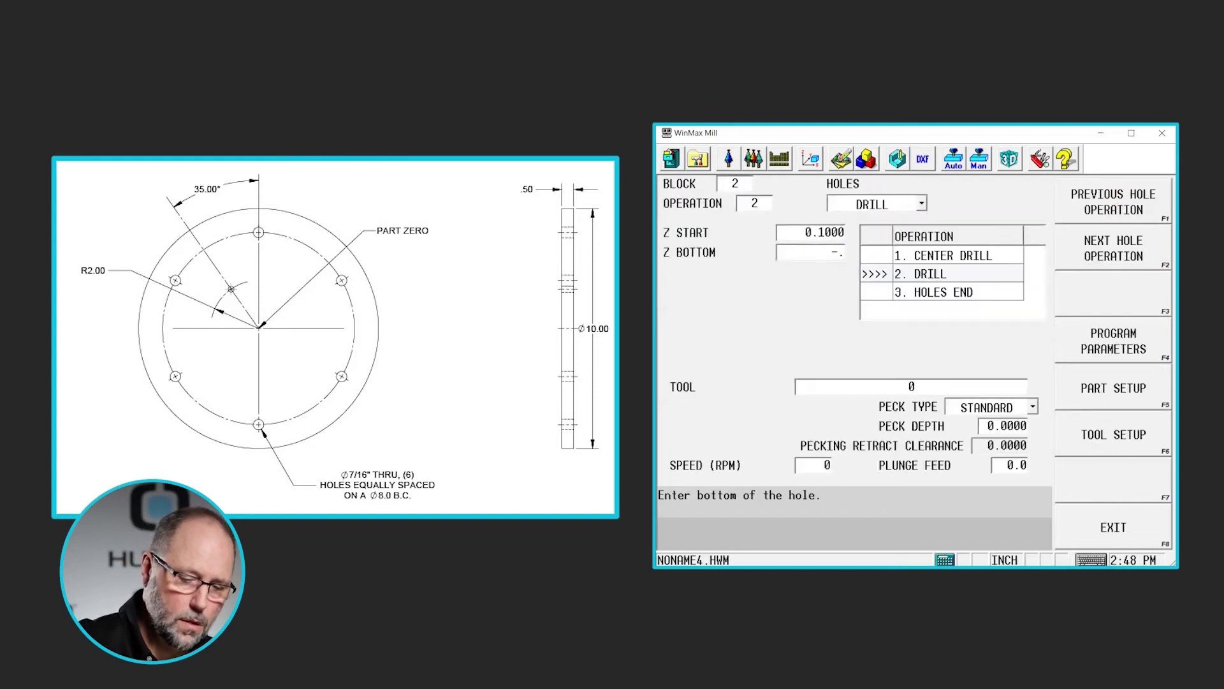
type(".6")
key("Return")
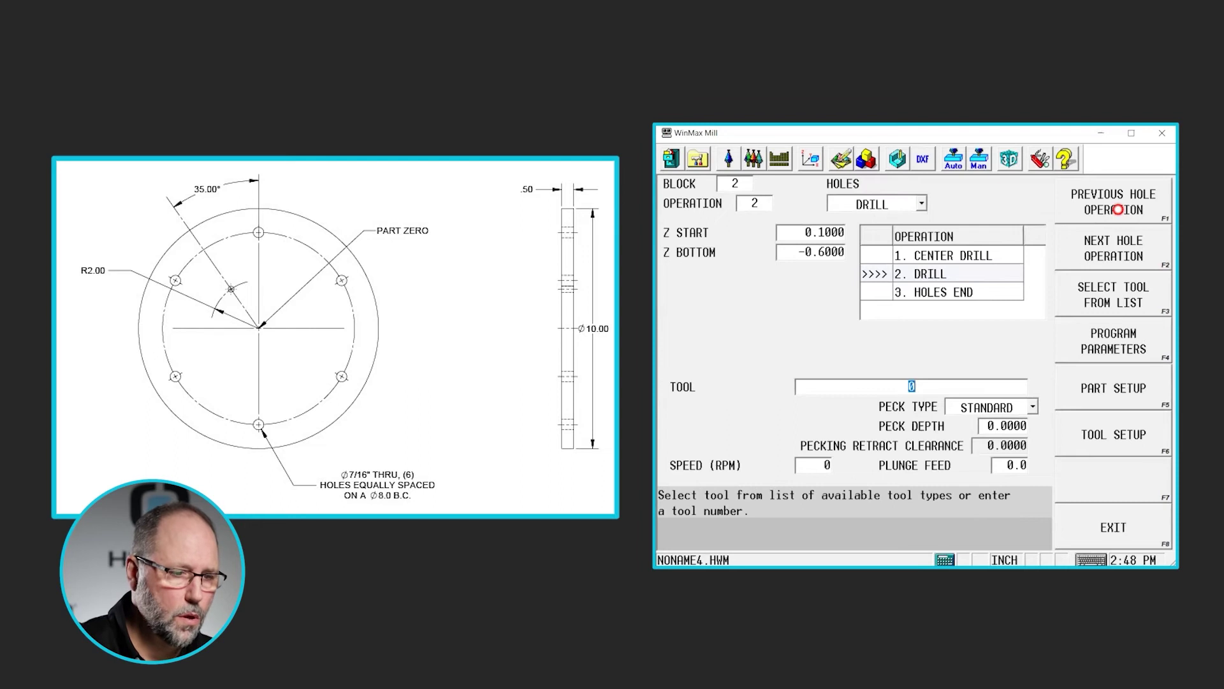
left_click(1129, 310)
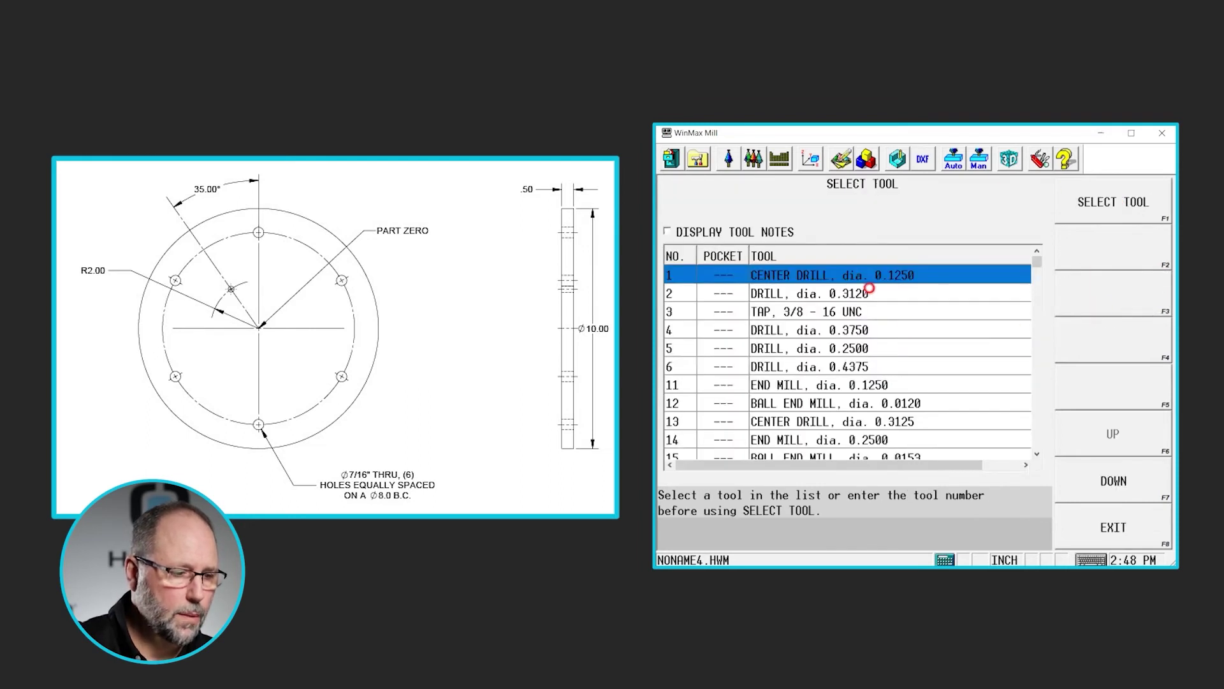
double_click(803, 349)
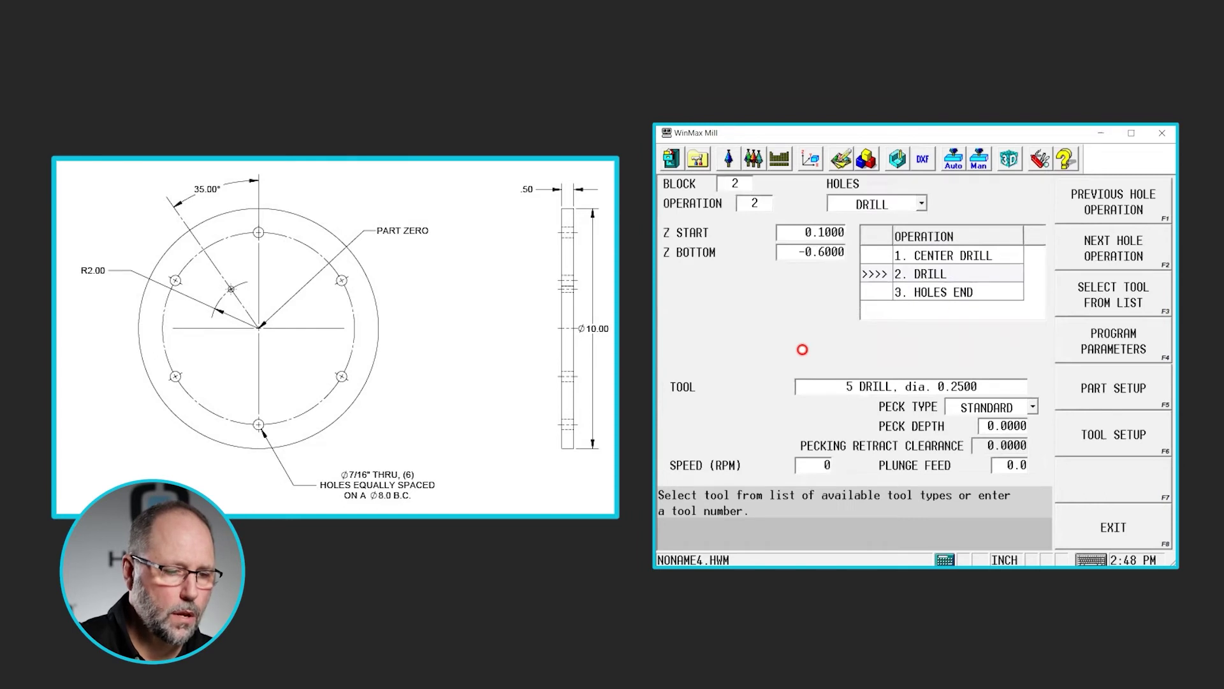
left_click(1120, 257)
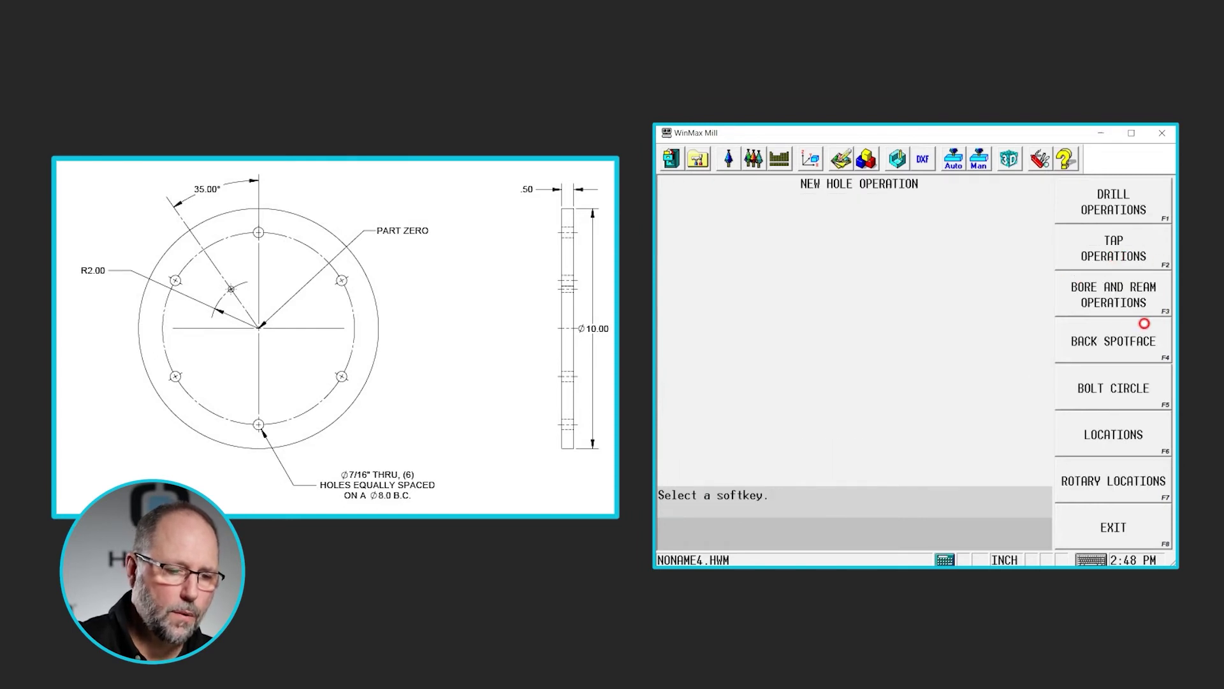
- Enter a one-hole bolt circle at center 0,0, radius 2, start angle 35+90 (125°)
left_click(1123, 389)
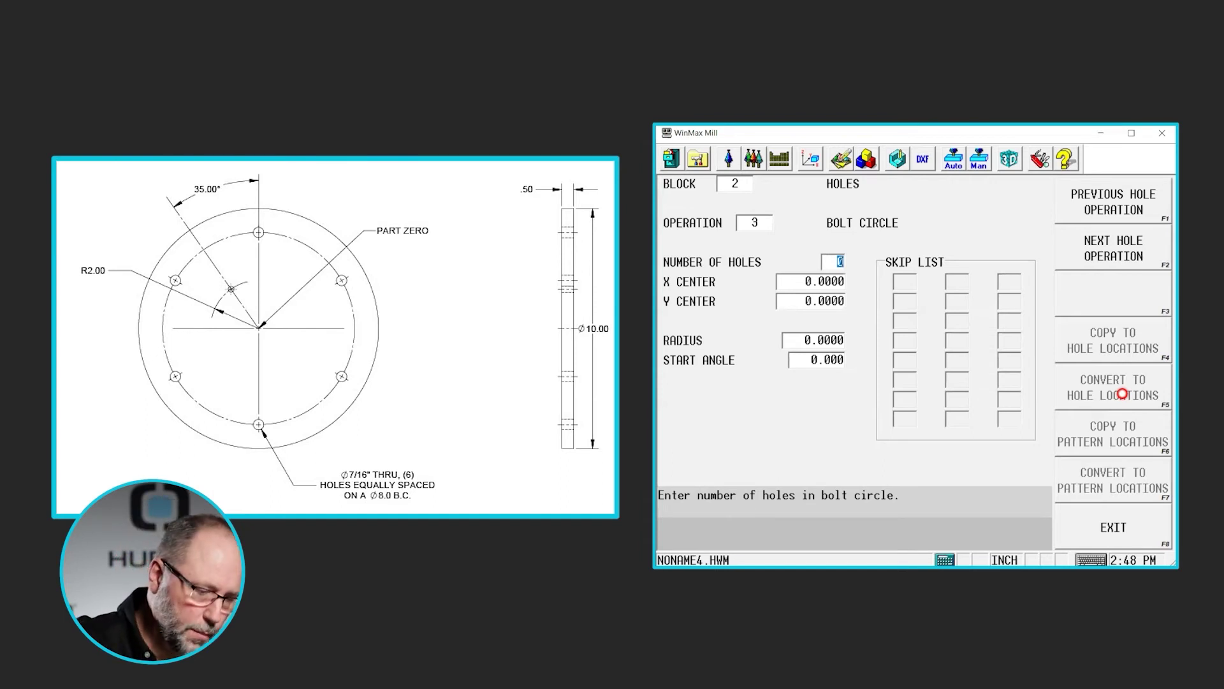
type("1")
key("Return")
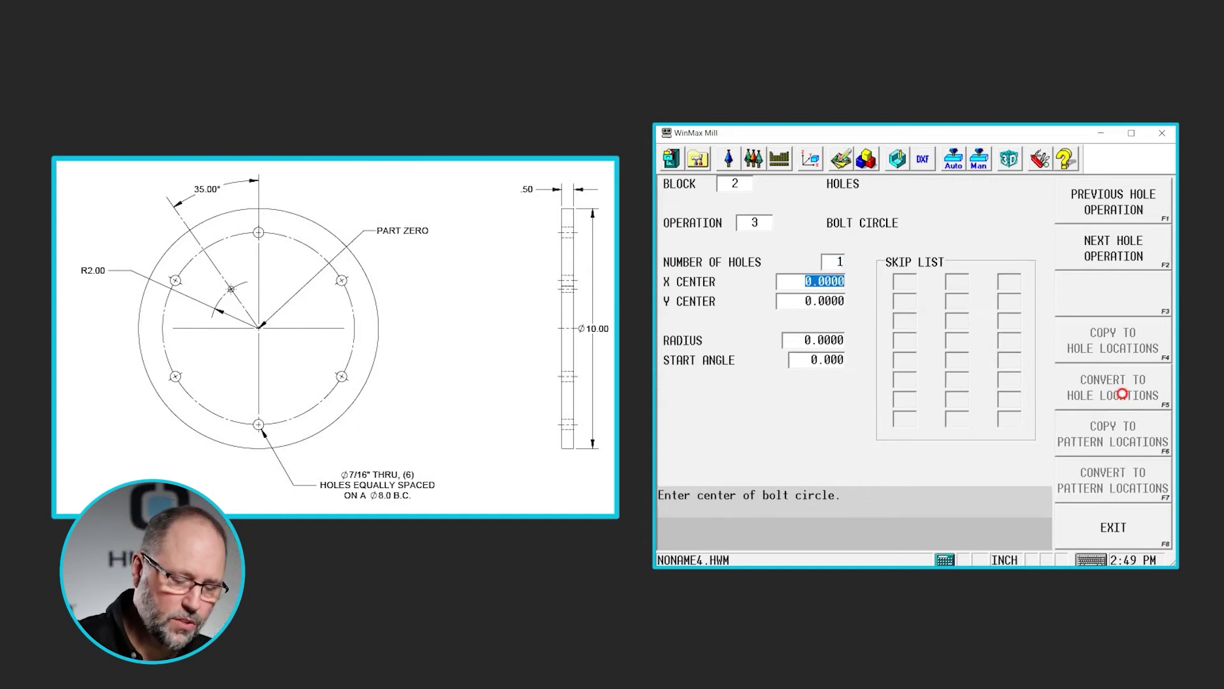
key("Return")
key("Return")
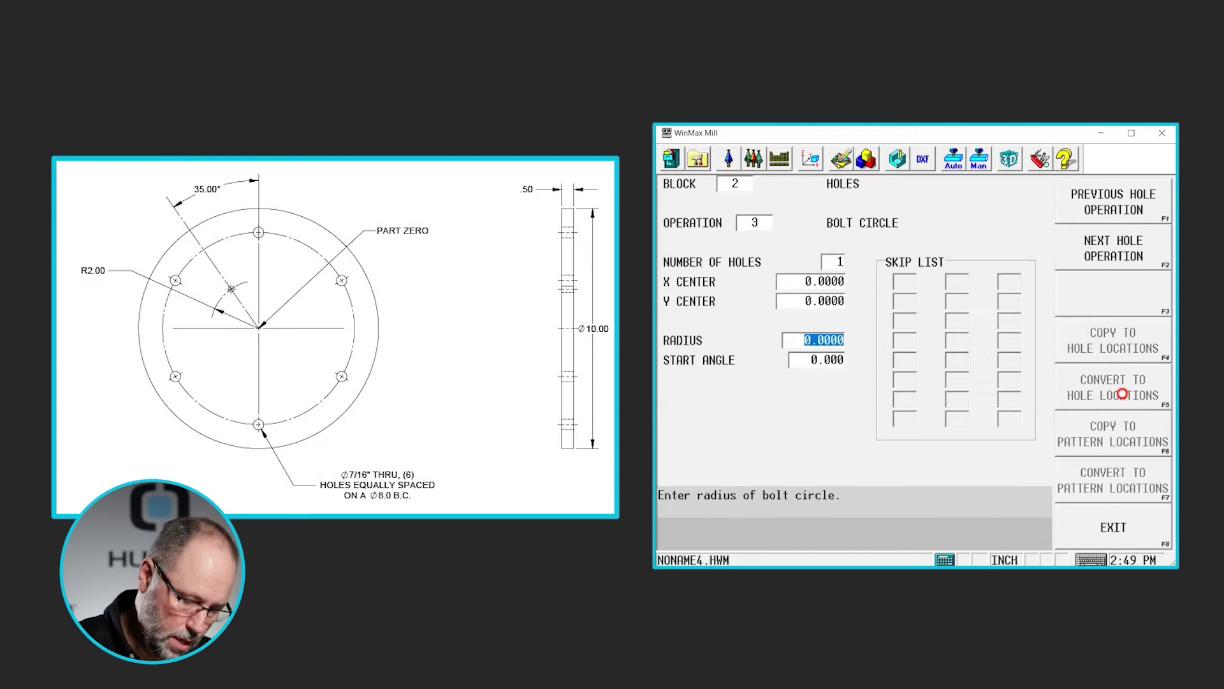
type("2")
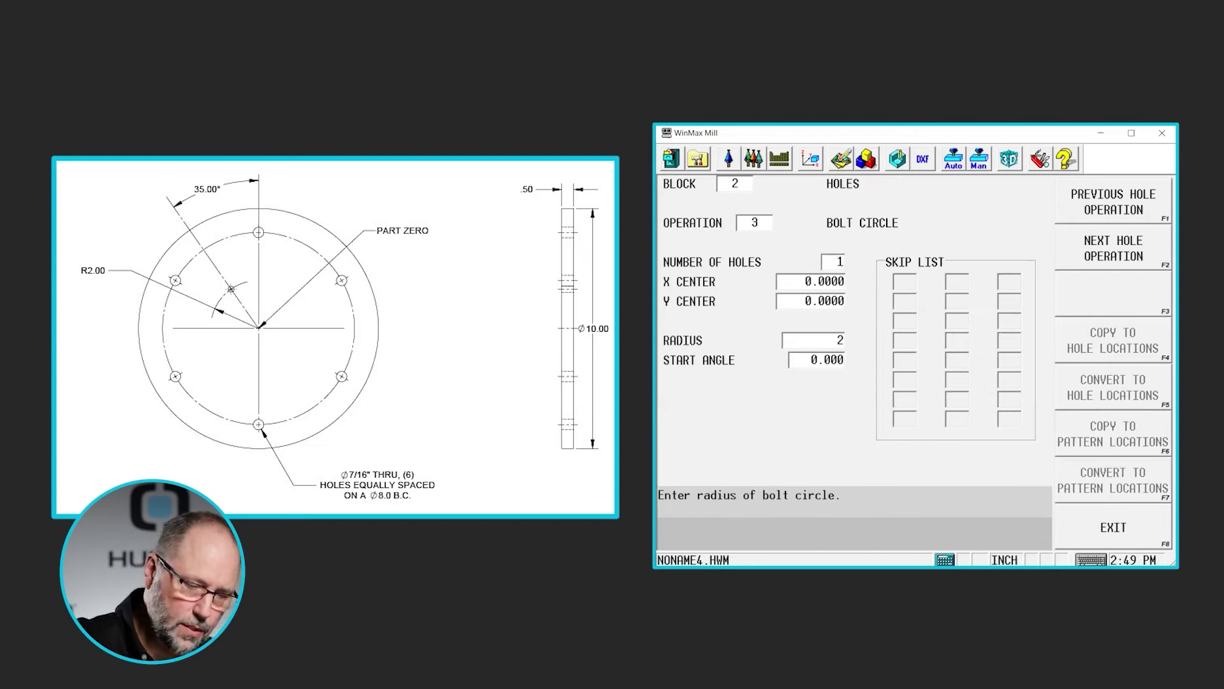
key("Return")
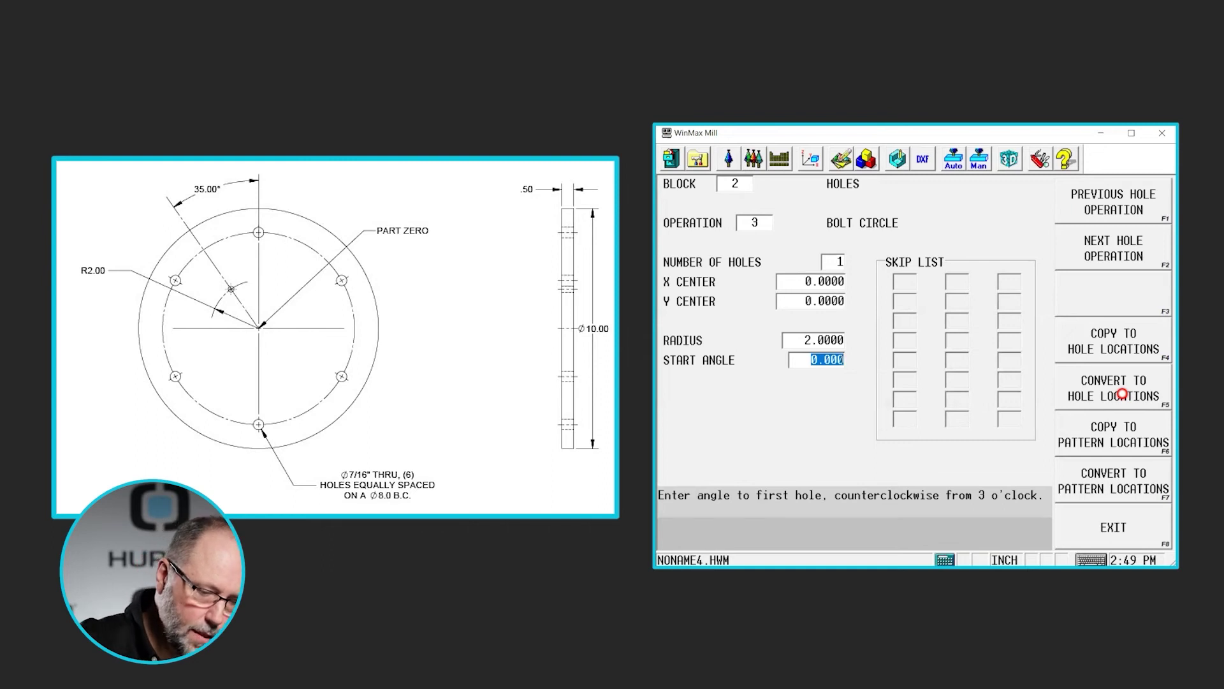
type("9")
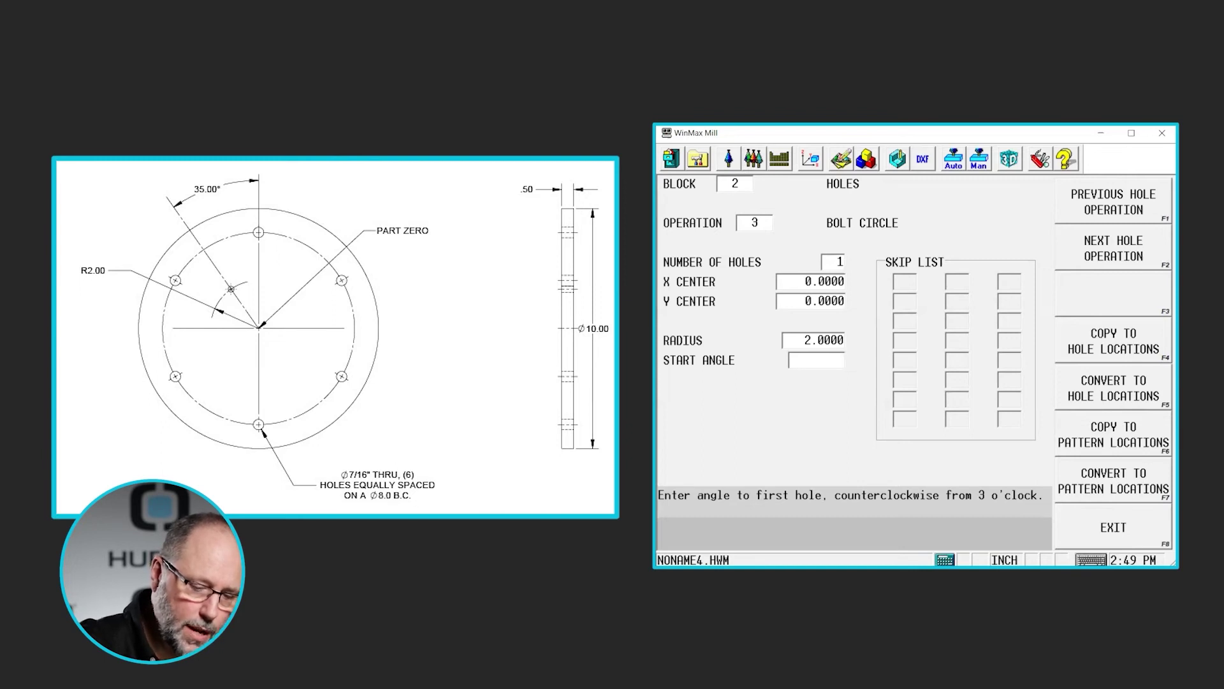
type("90")
key("Return")
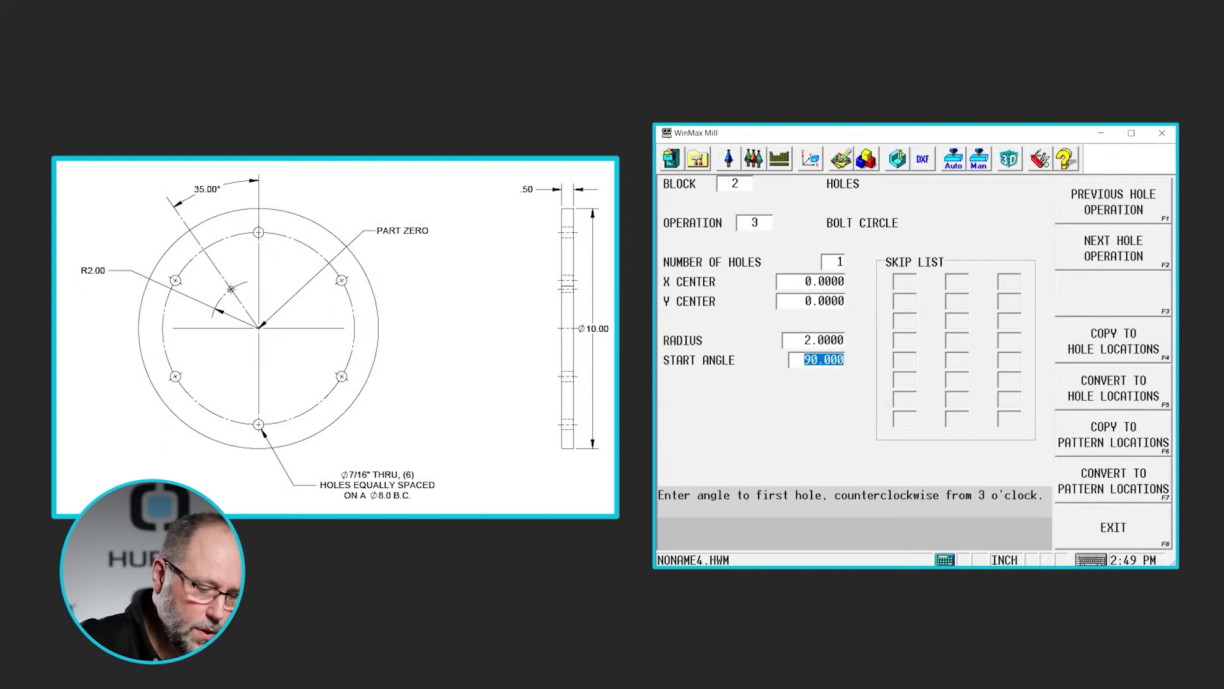
type("35+90")
key("Return")
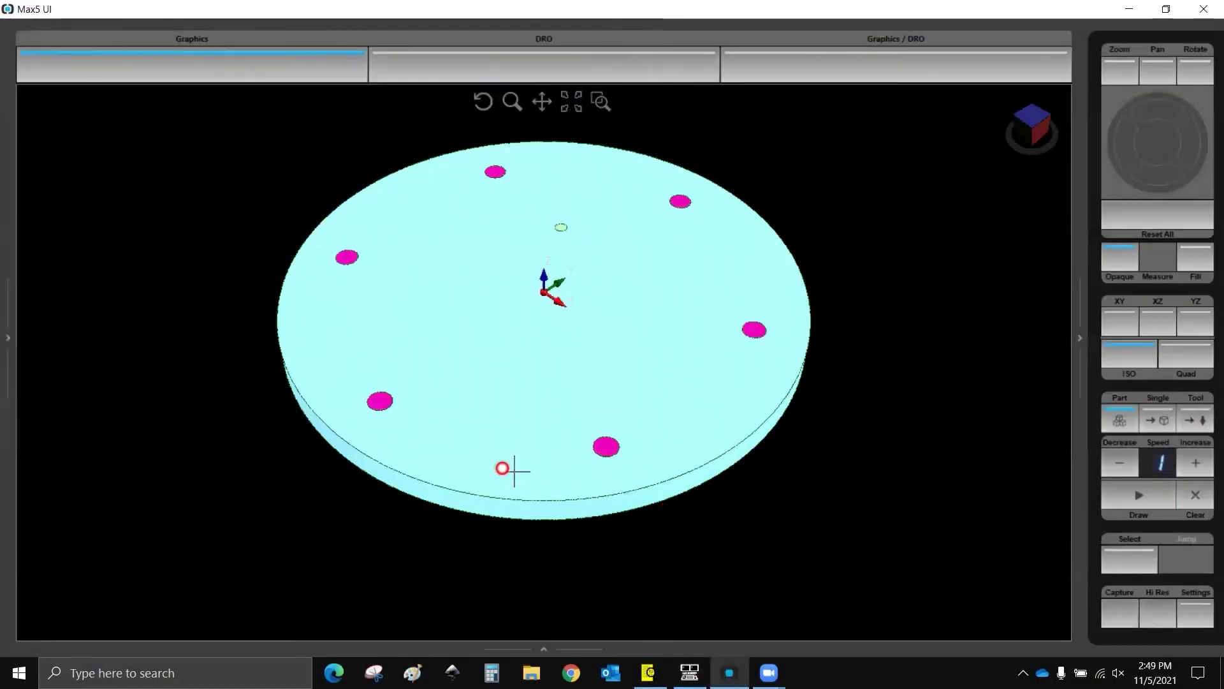
- Orbit and view the simulated part flat in XY, then return to isometric and re-fit it
left_click_drag(503, 470, 550, 595)
left_click_drag(493, 521, 491, 505)
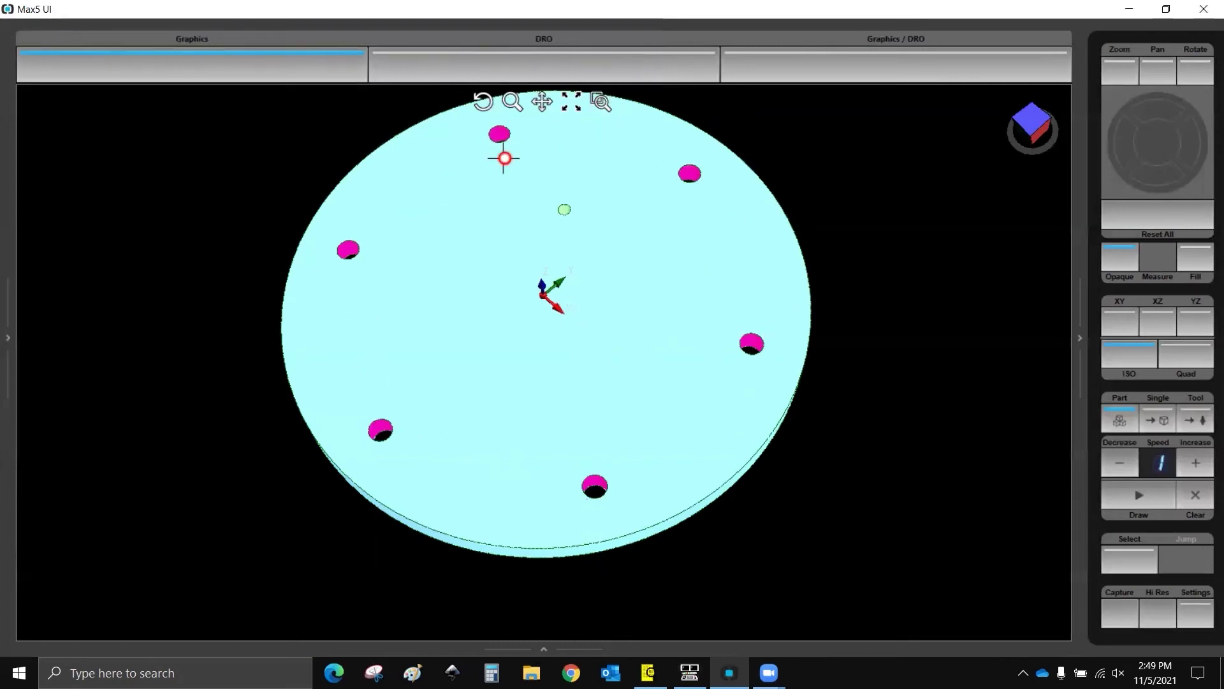
left_click_drag(446, 332, 580, 407)
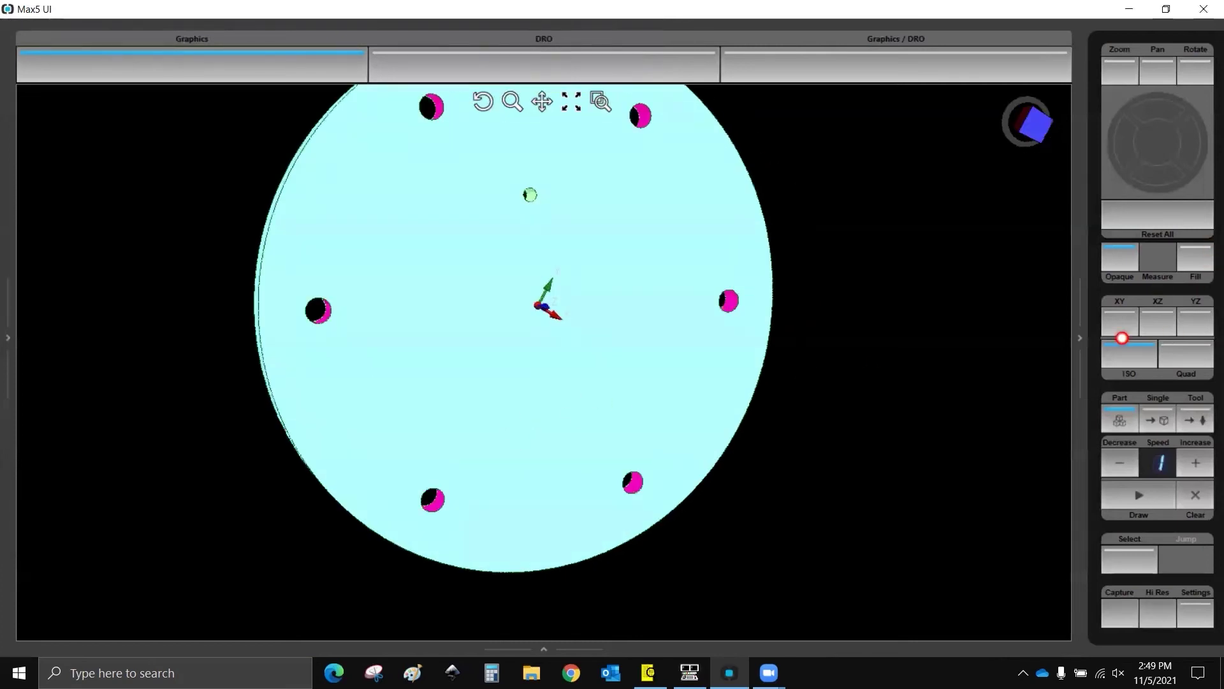
left_click(1120, 324)
scroll(838, 327, "down", 1)
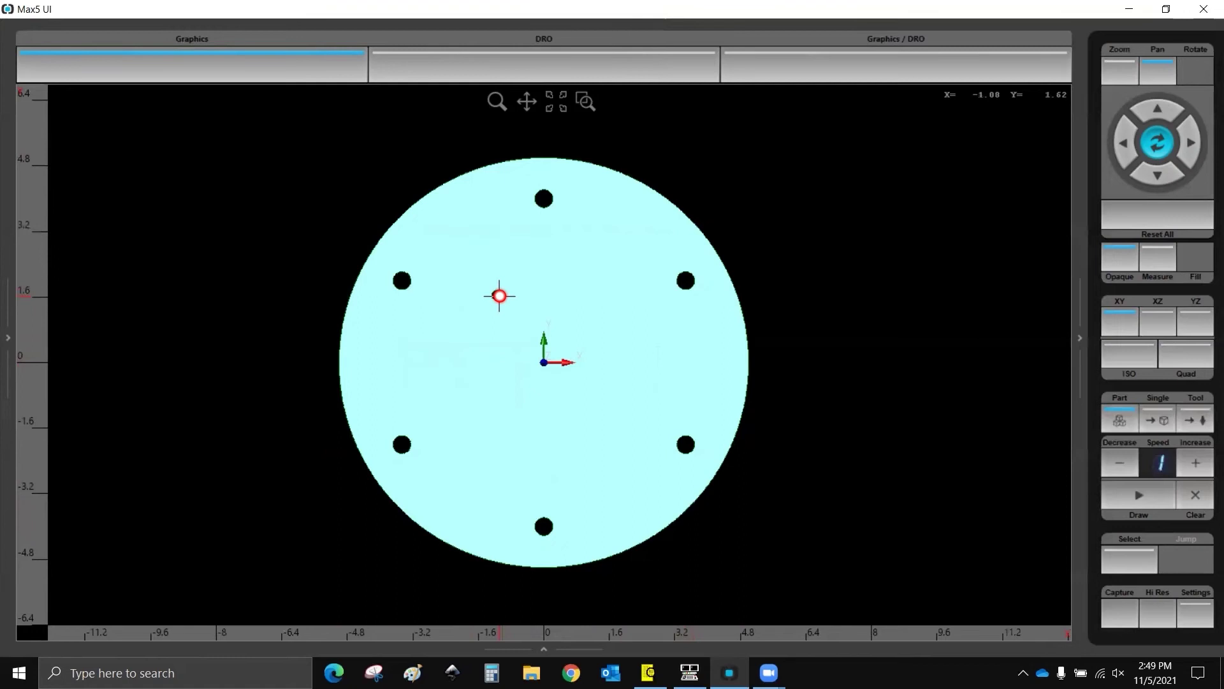
scroll(499, 295, "down", 2)
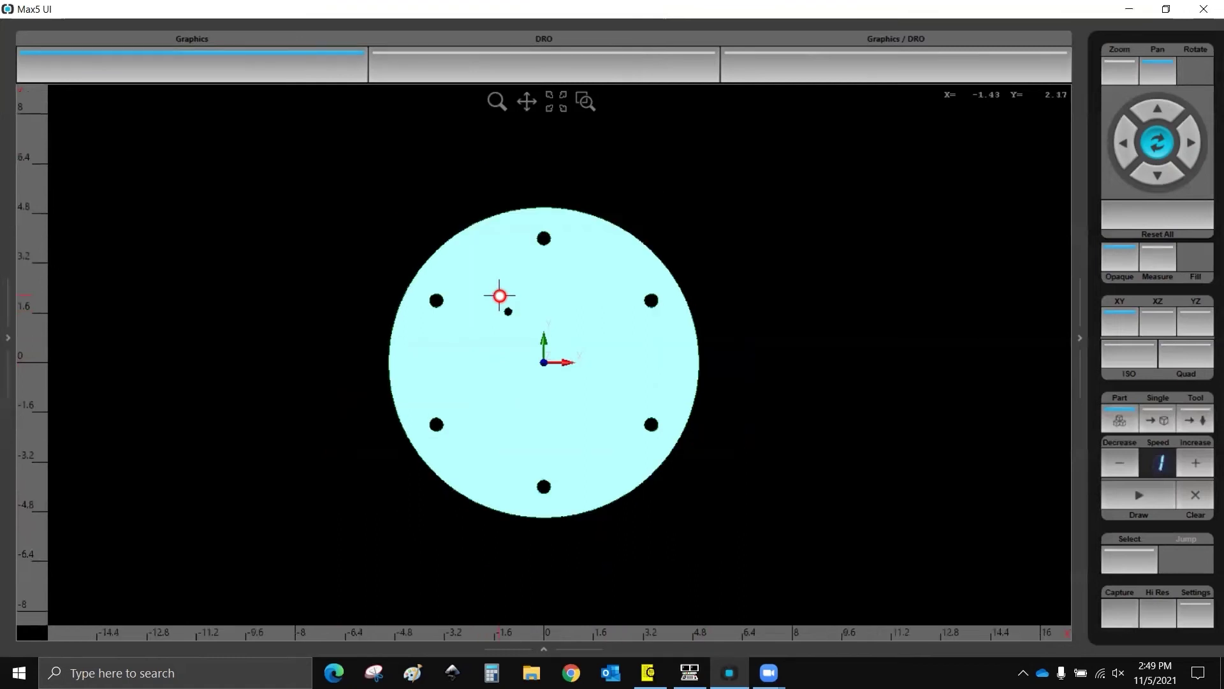
left_click(1127, 349)
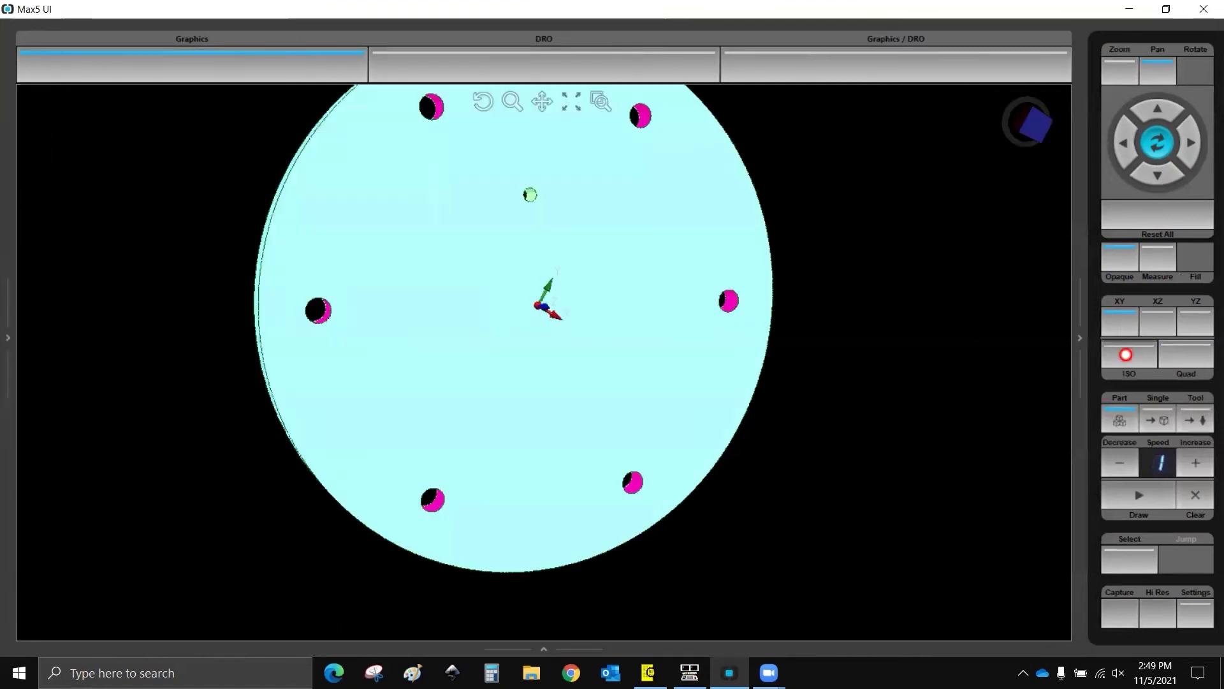
left_click(1130, 209)
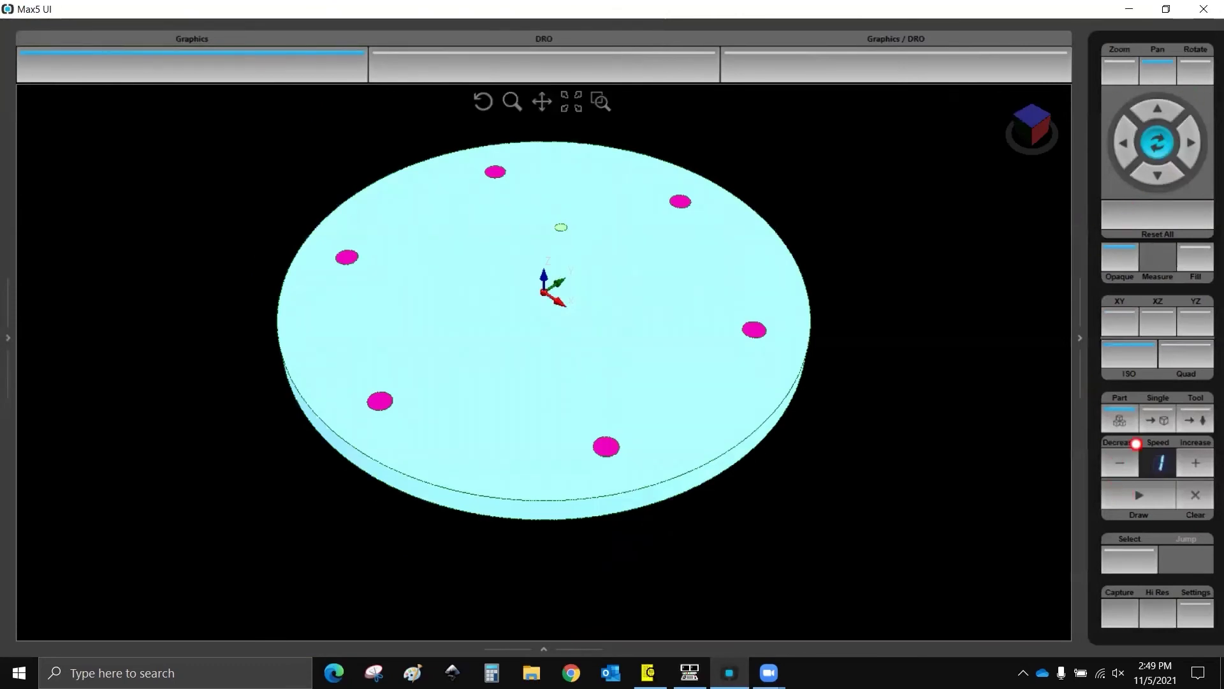
- Set Reduce Simulation Speed to 10x in Performance Settings and redraw the simulation
left_click(1199, 619)
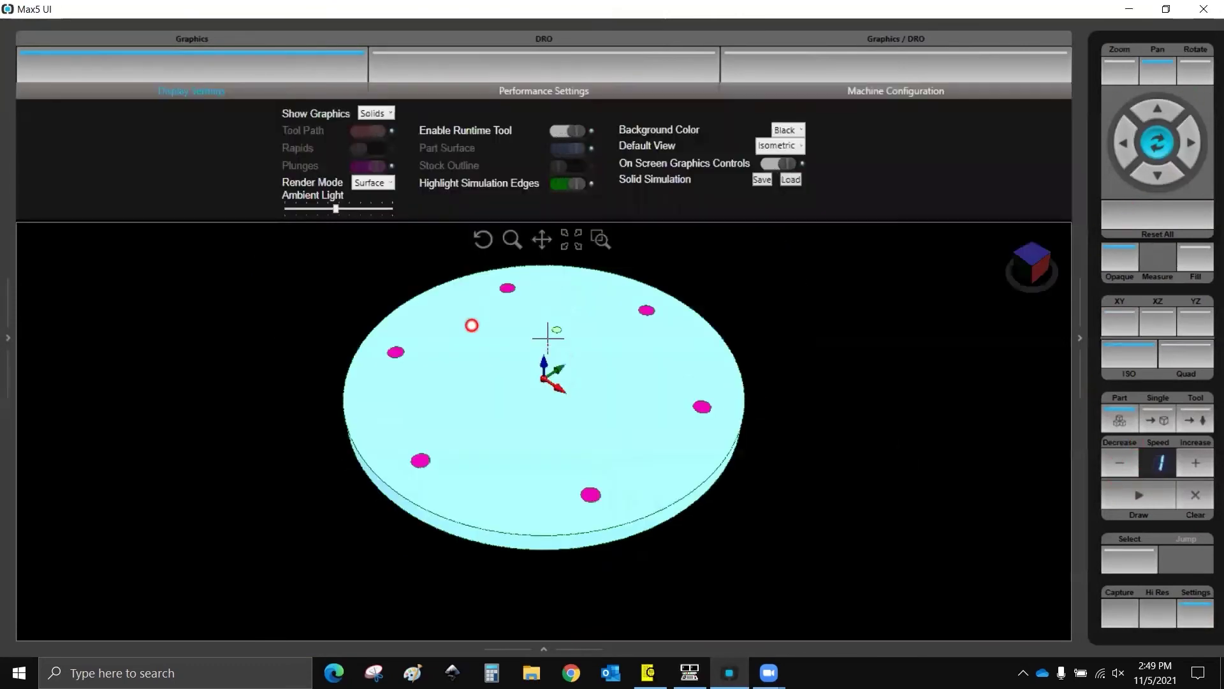
left_click(465, 90)
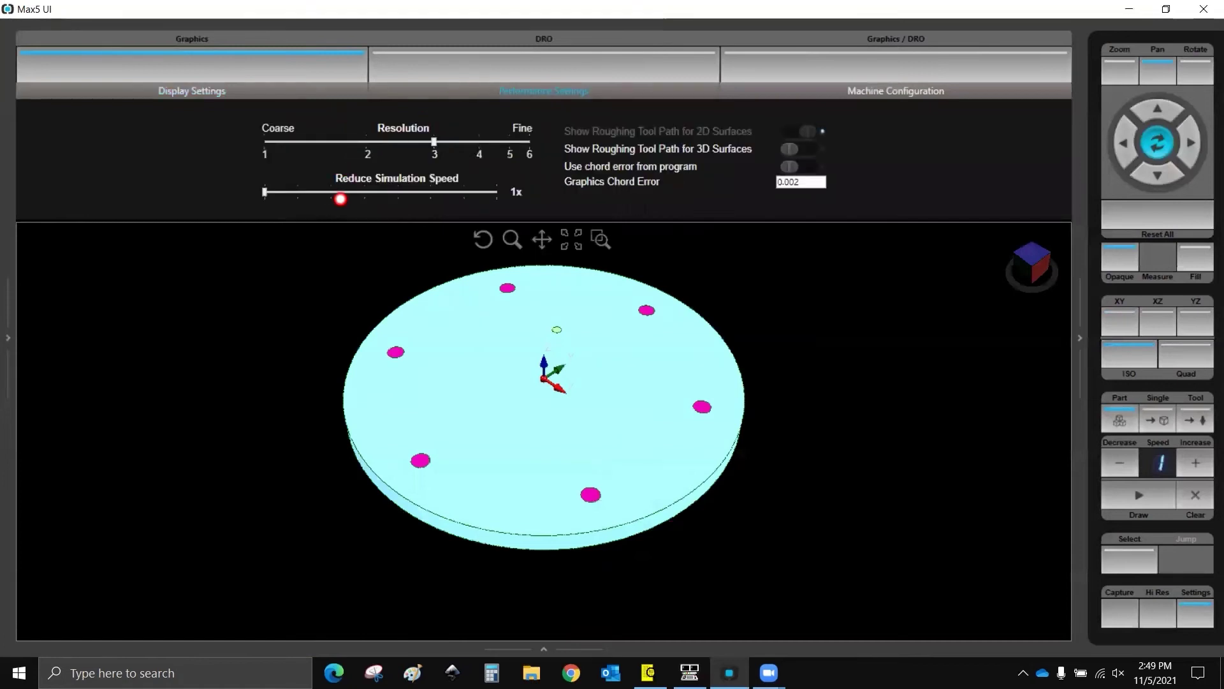
left_click(298, 192)
left_click(470, 192)
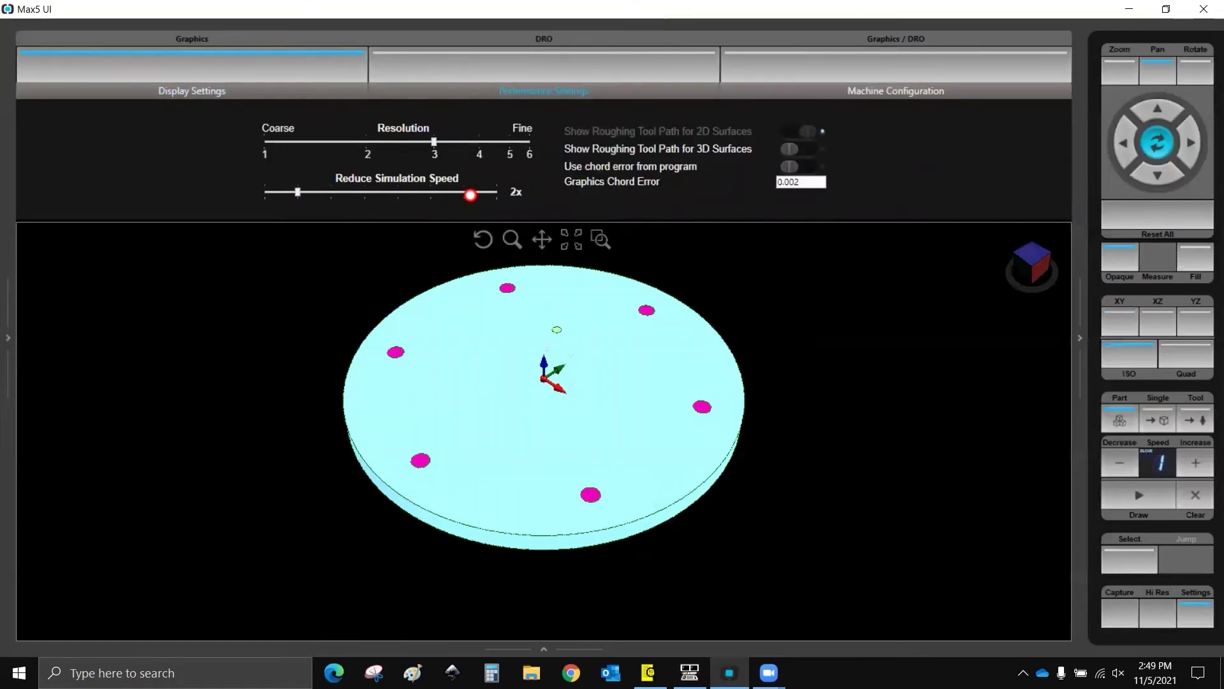
left_click(1146, 501)
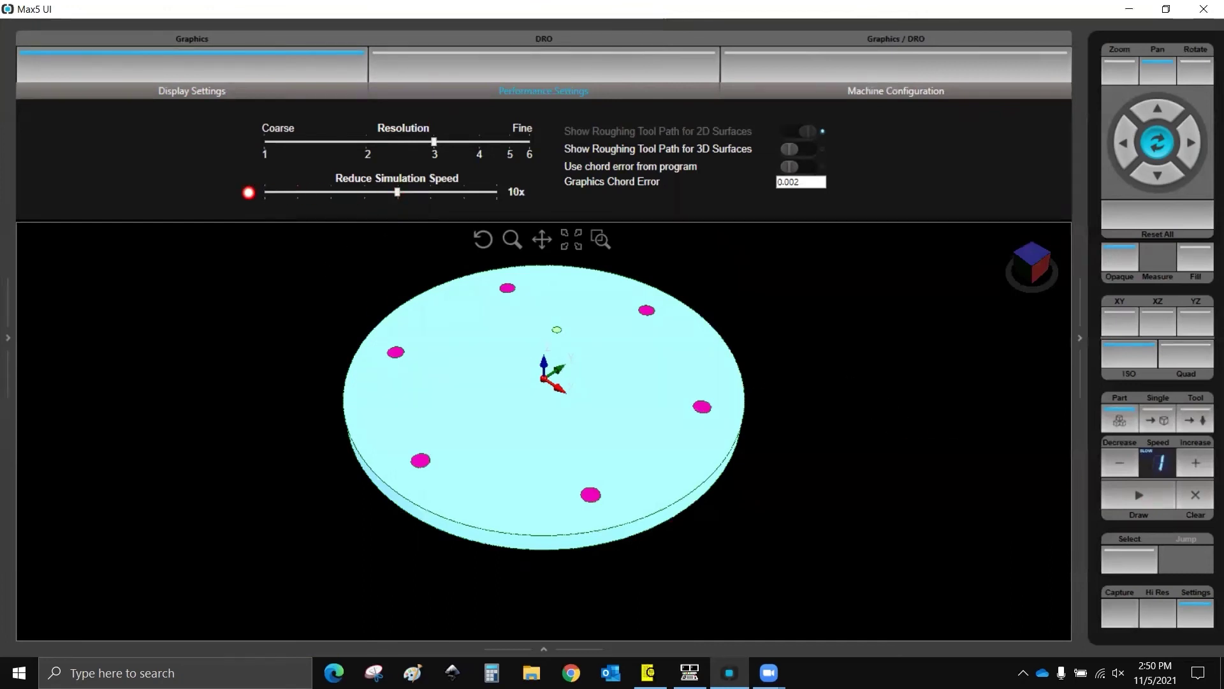
- Return the simulation speed reduction to 1x and close the graphics settings
left_click_drag(397, 191, 264, 192)
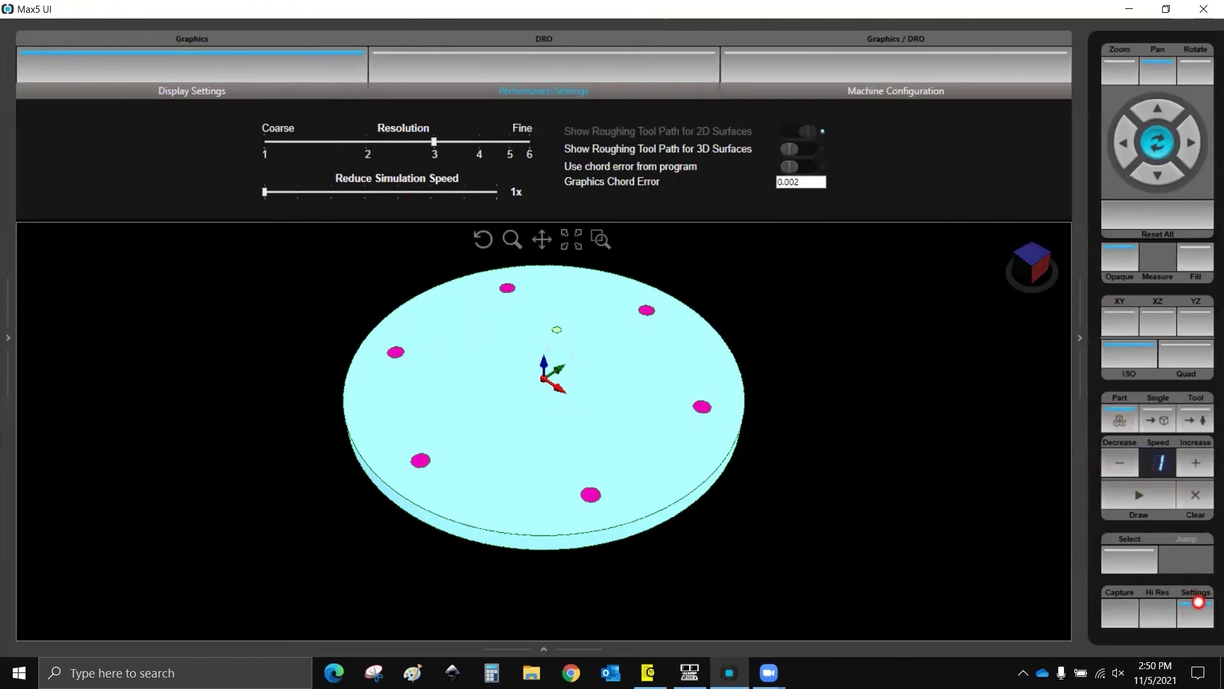
left_click(1201, 618)
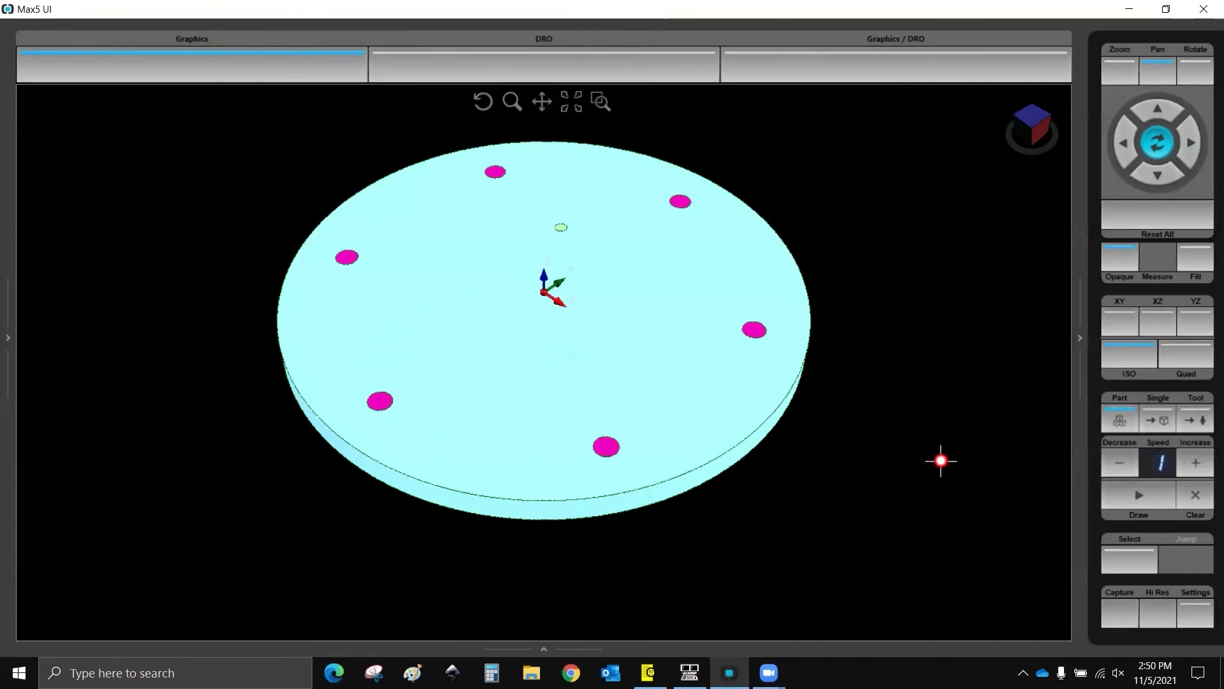
scroll(638, 366, "down", 2)
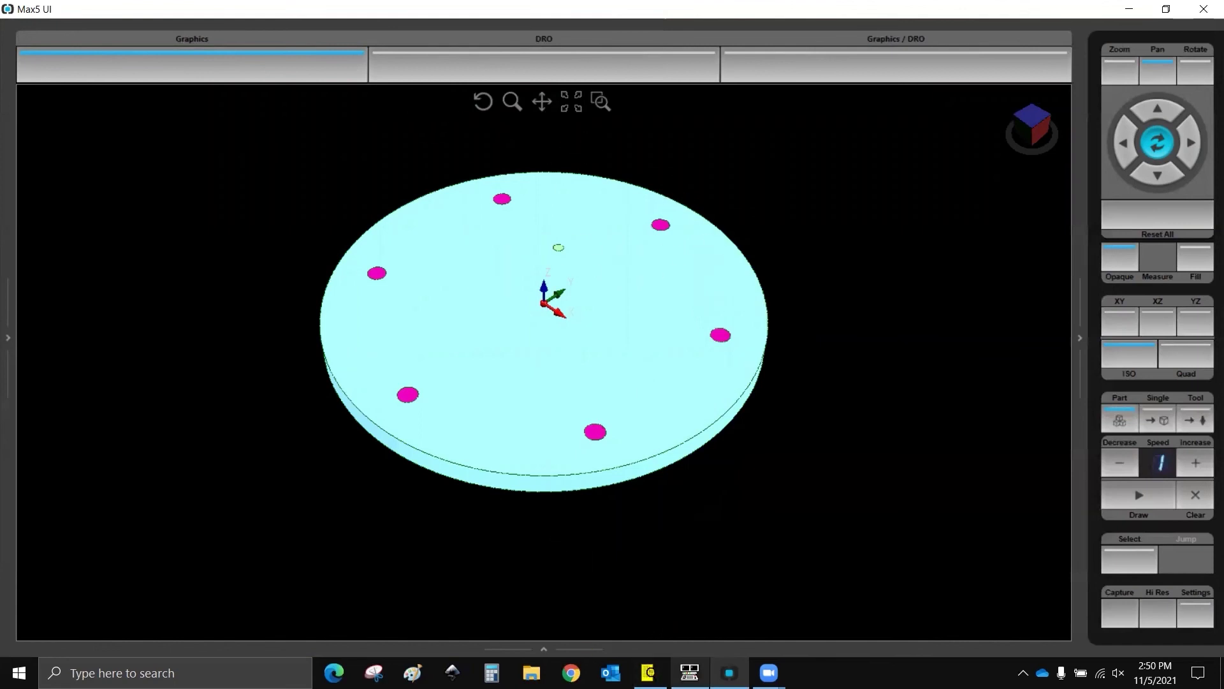
mouse_move(690, 673)
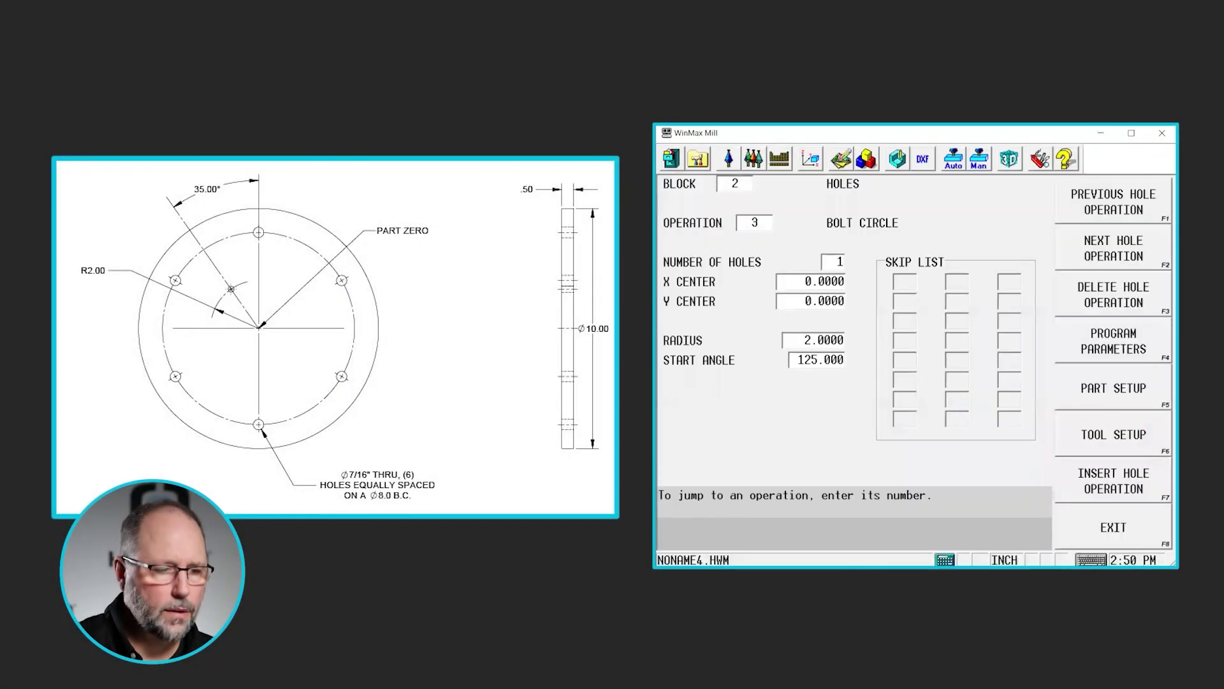
- Insert a Tool Optimize On block with default settings before the first holes block
left_click(814, 156)
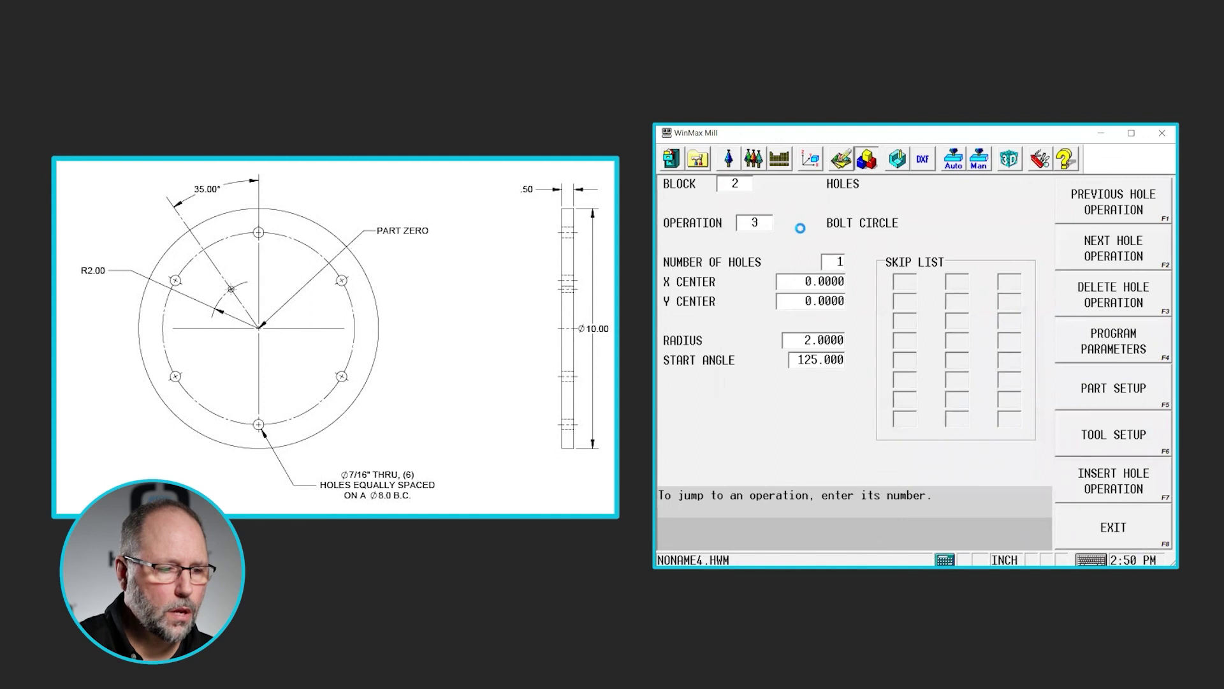
left_click(748, 228)
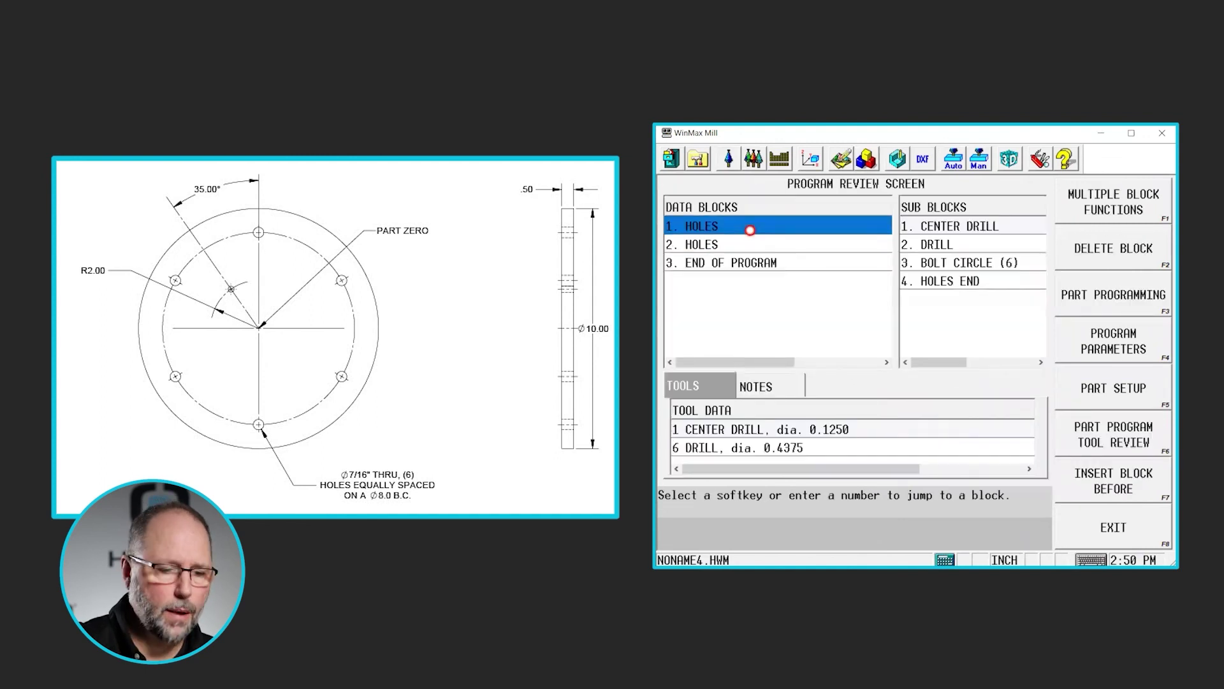
left_click(1110, 476)
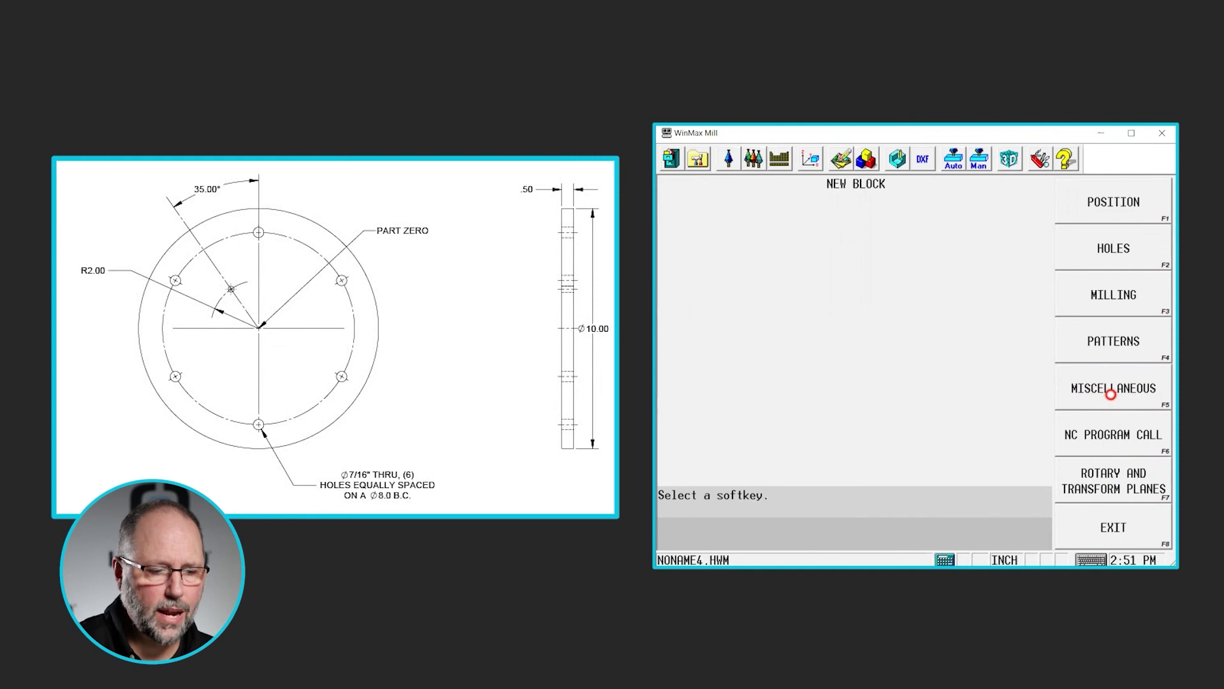
left_click(1111, 395)
left_click(1114, 482)
left_click(1115, 481)
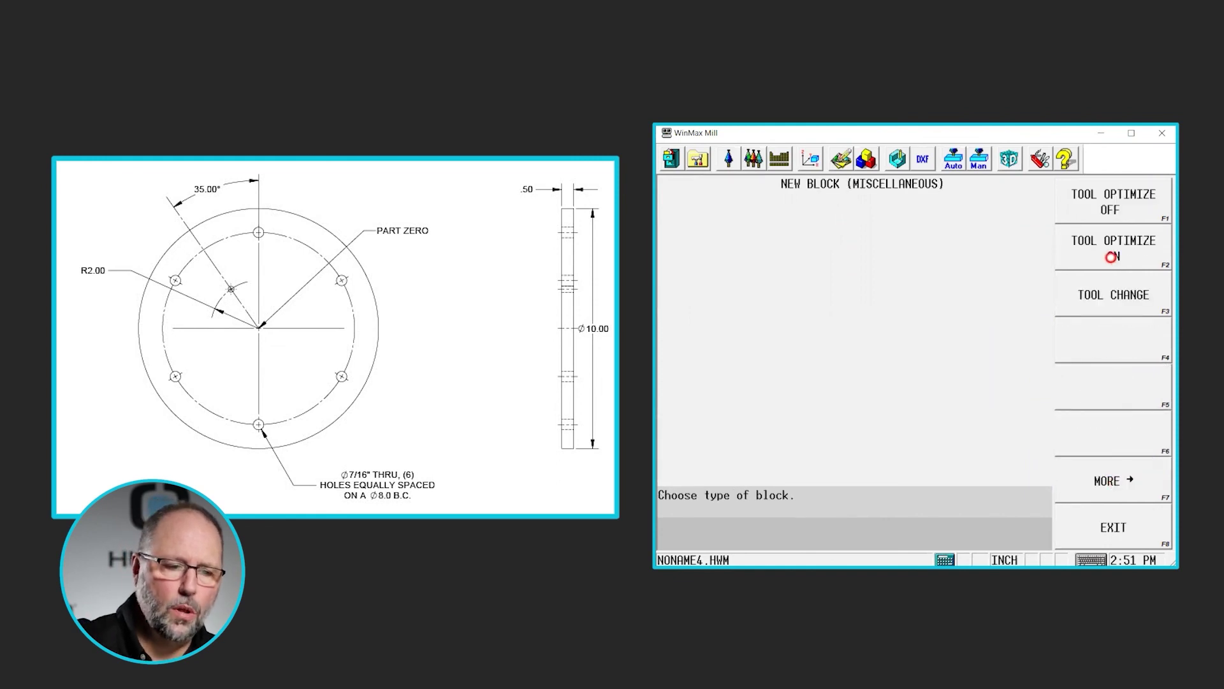
left_click(1113, 252)
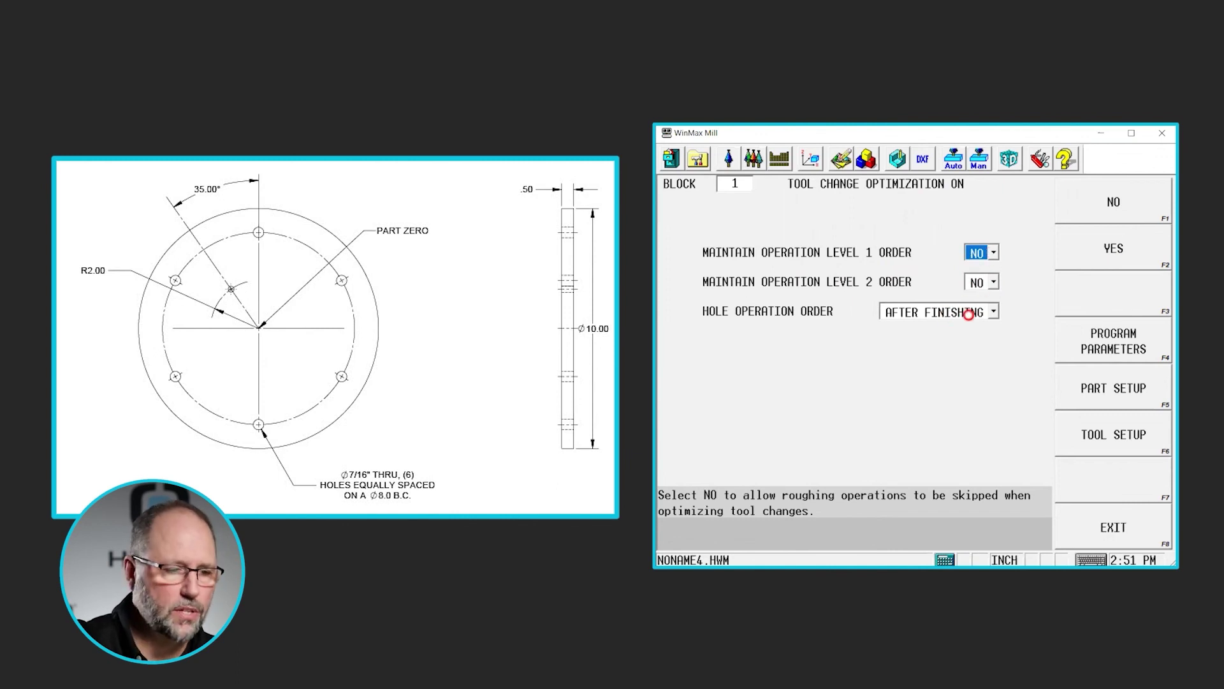
left_click(857, 166)
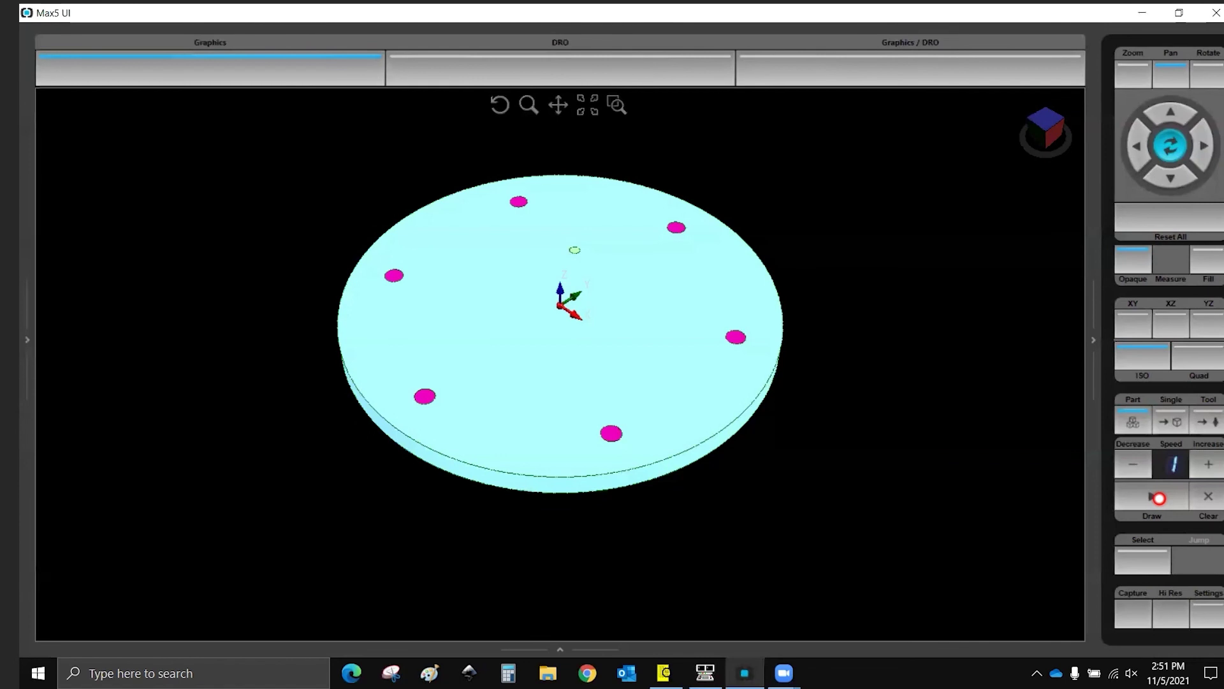
- Reduce the simulation speed to 3x and replay the optimized program's 3D simulation
left_click(1208, 612)
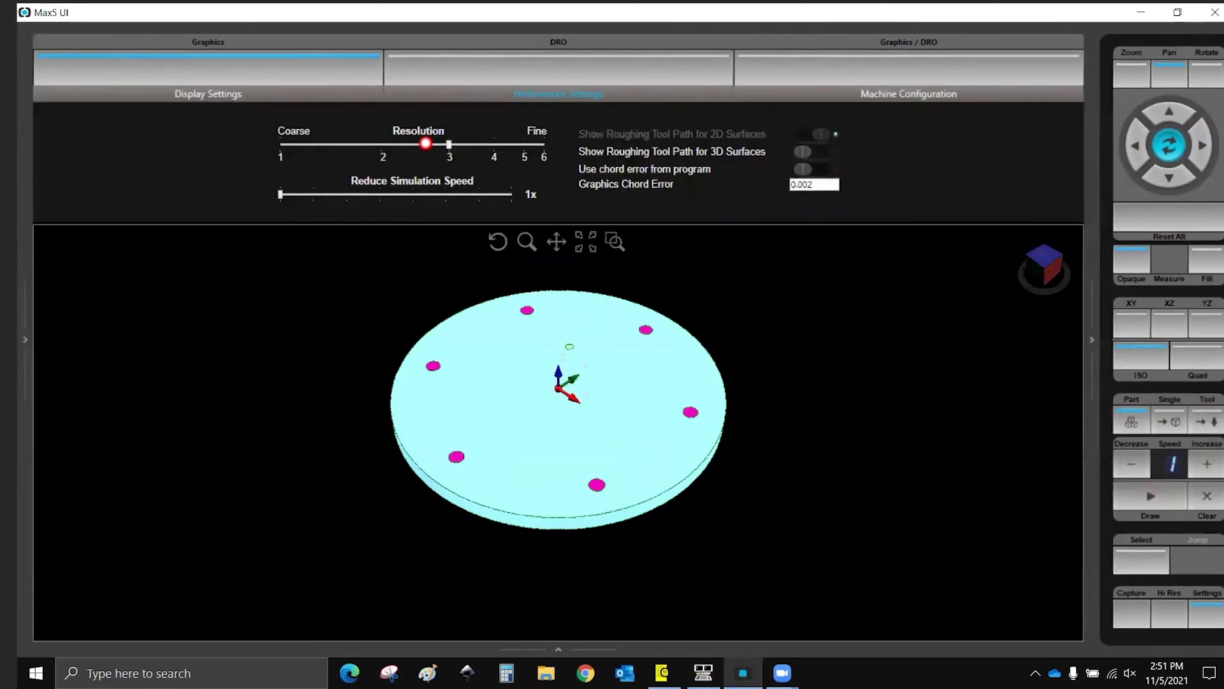
left_click_drag(281, 194, 344, 197)
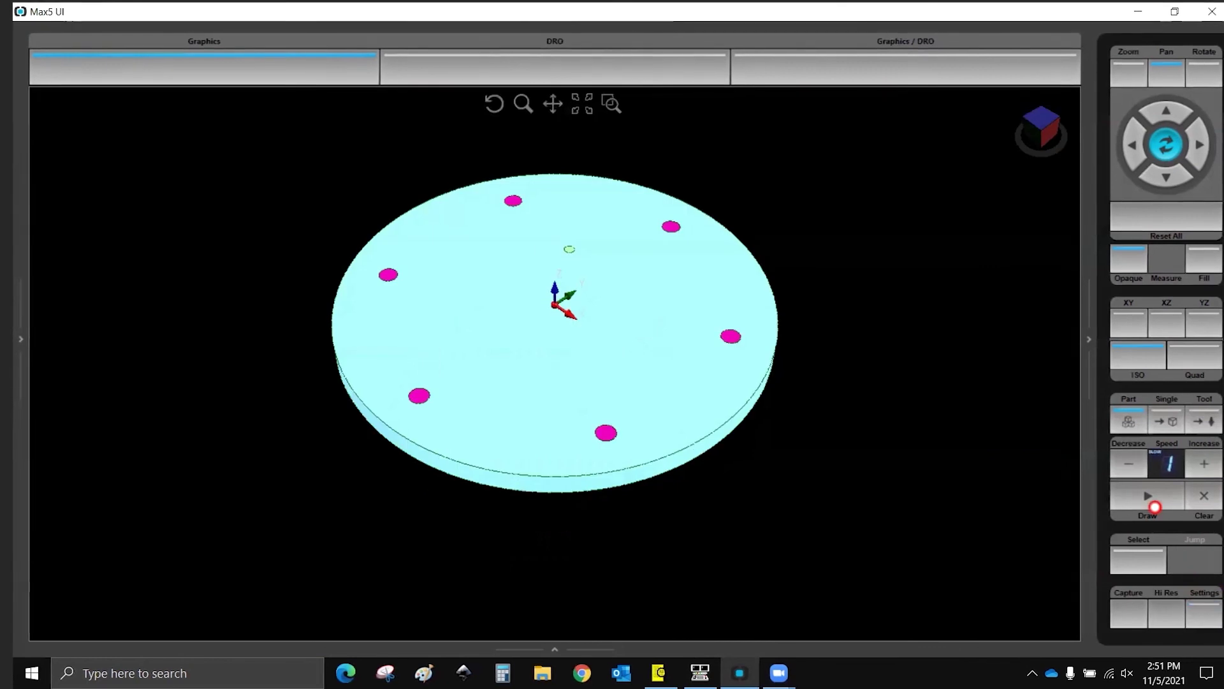
left_click(1154, 507)
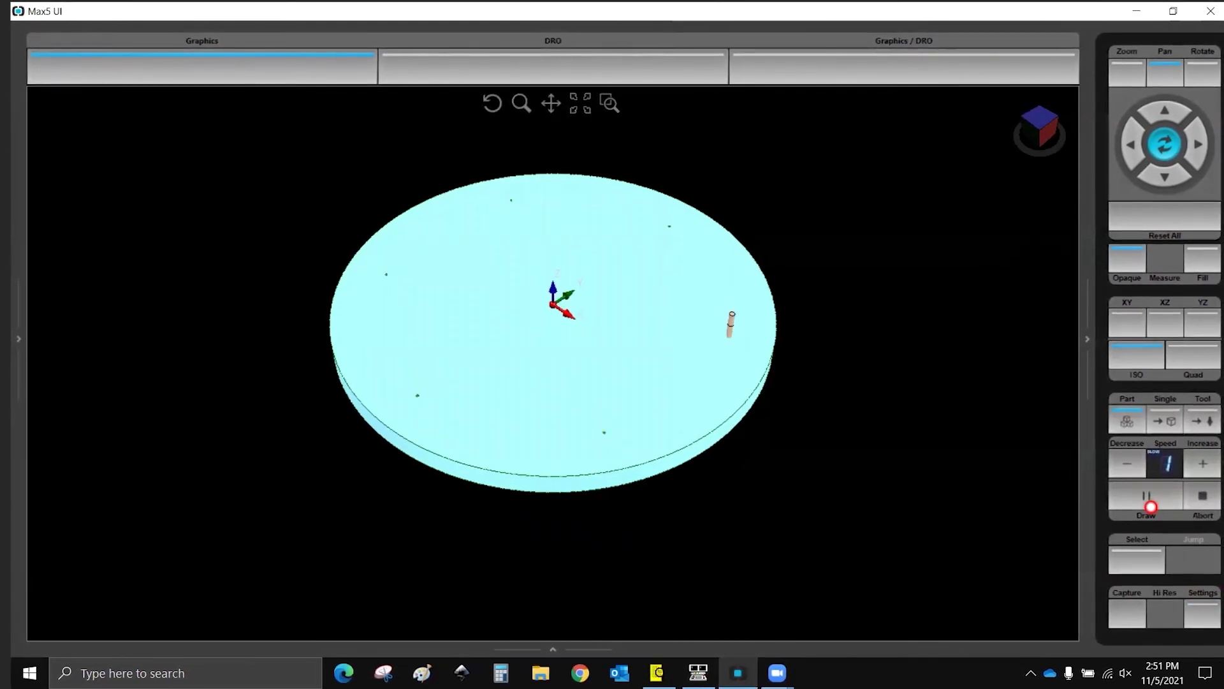